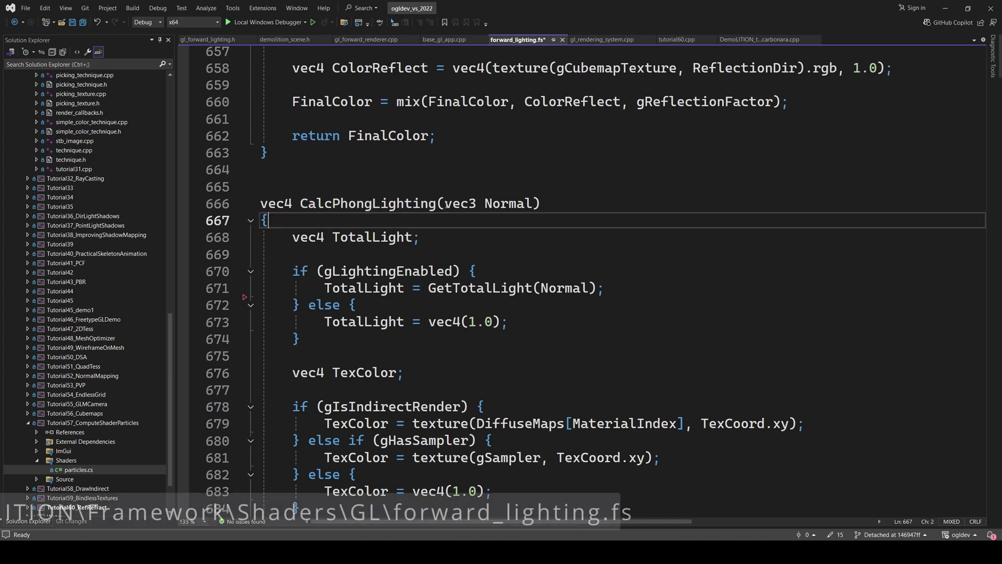
drag(445, 204, 533, 204)
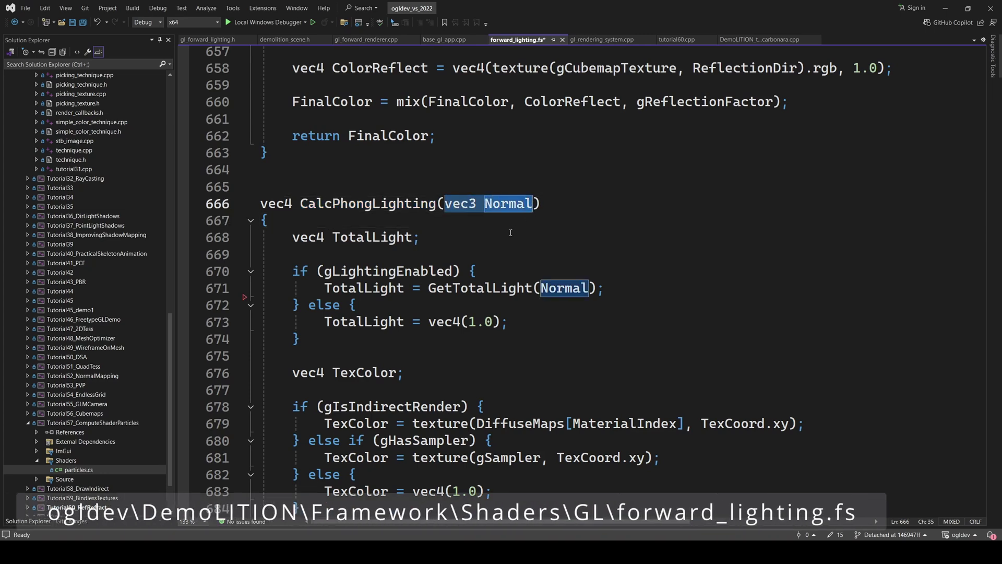
key(ctrl+w)
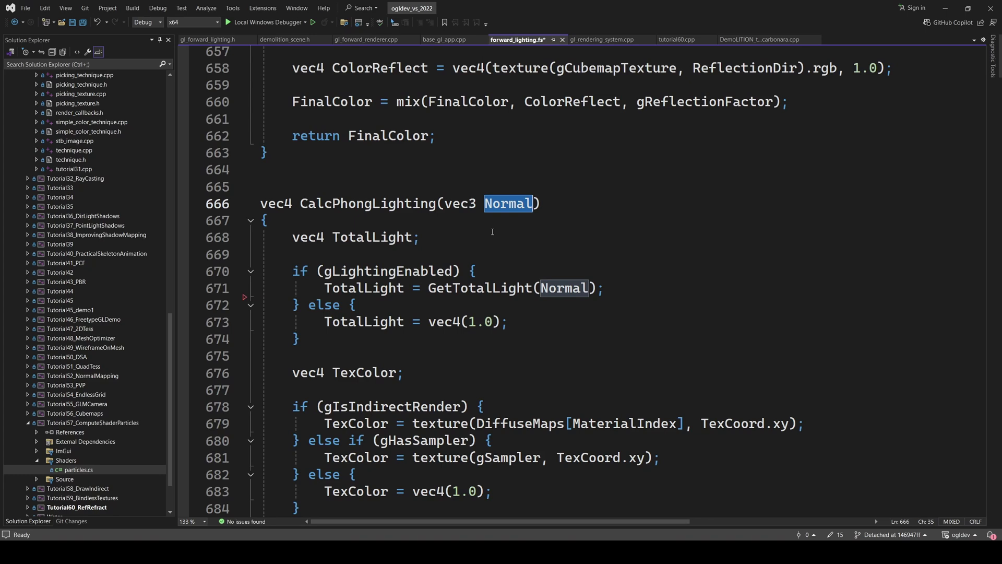
scroll(492, 231, down, 1)
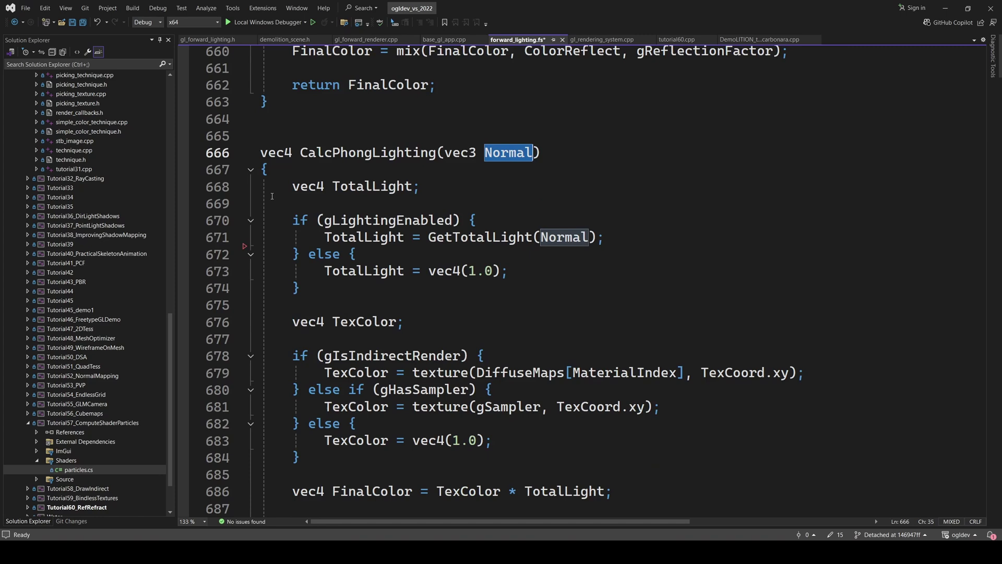
drag(276, 187, 304, 287)
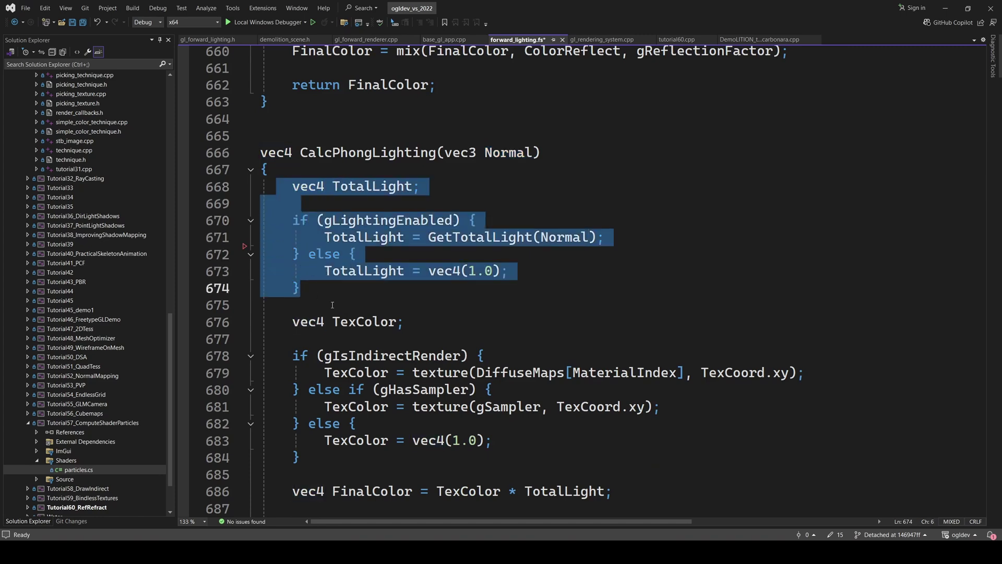
scroll(332, 301, down, 2)
drag(282, 220, 302, 356)
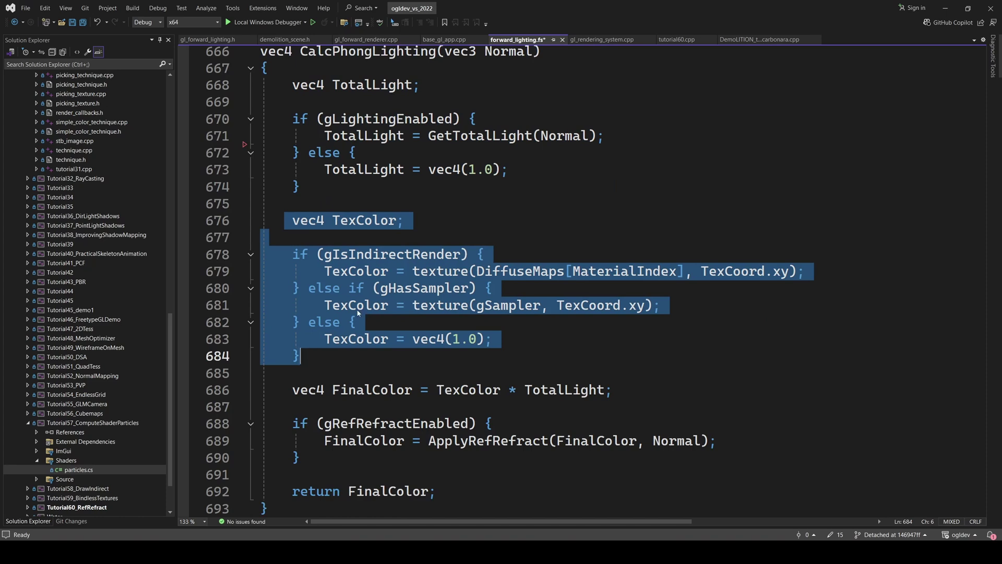
scroll(452, 339, down, 1)
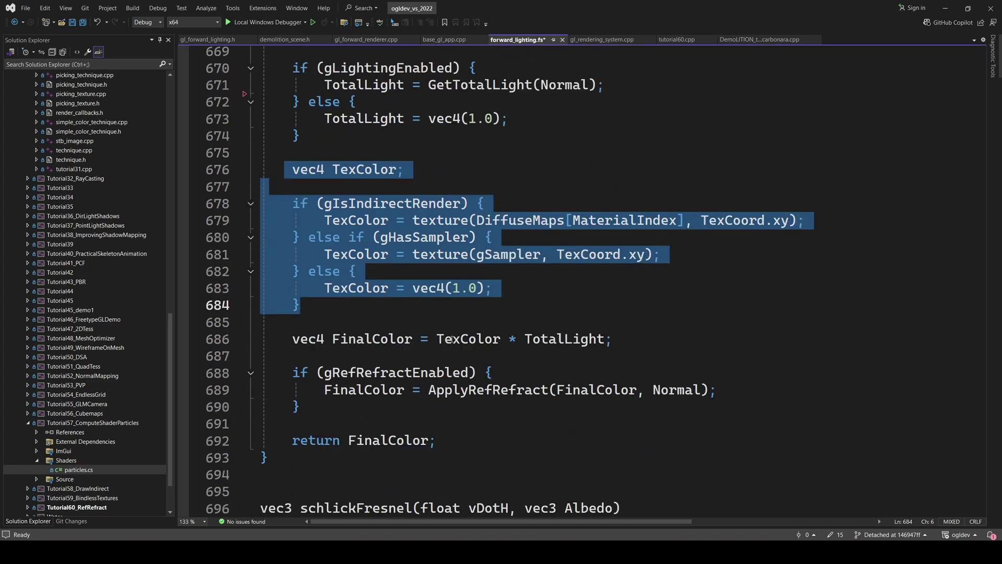
double_click(451, 339)
drag(451, 338, 573, 338)
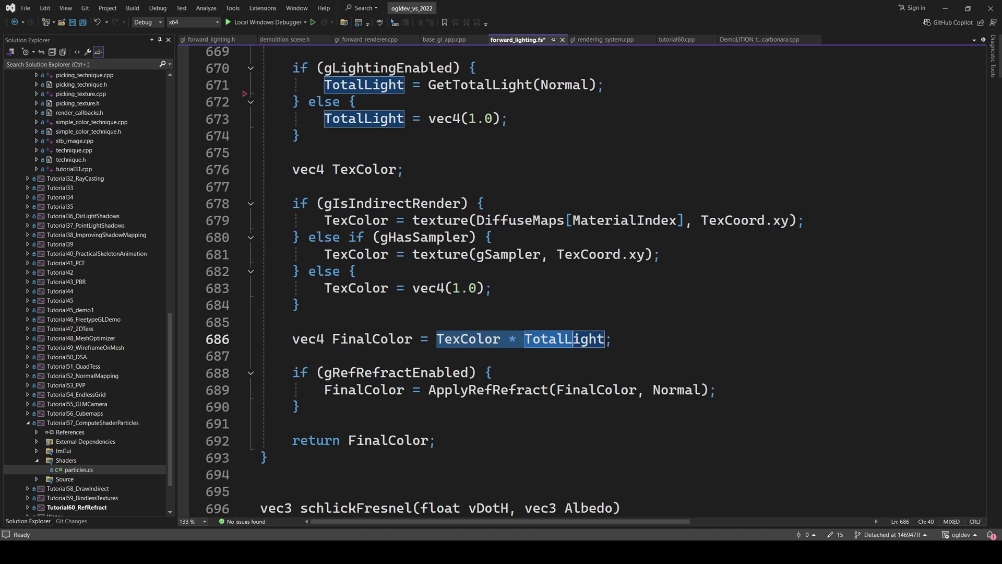
double_click(345, 338)
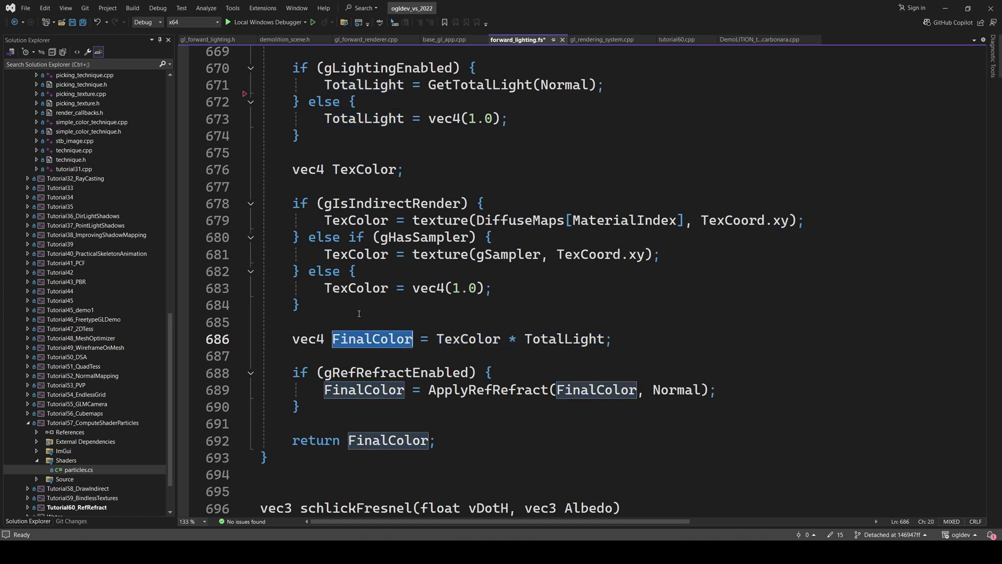
click(290, 424)
drag(290, 441, 433, 441)
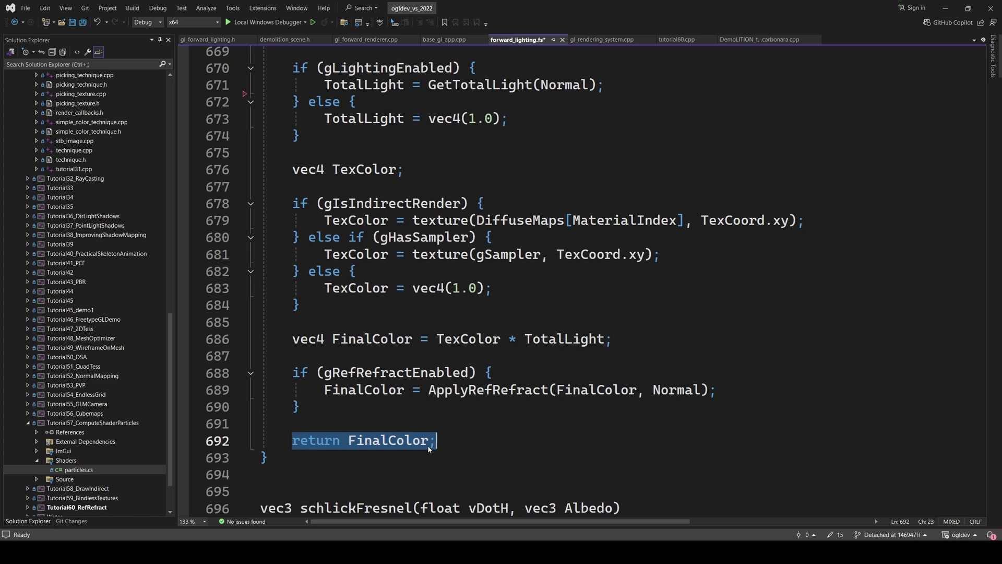
double_click(345, 374)
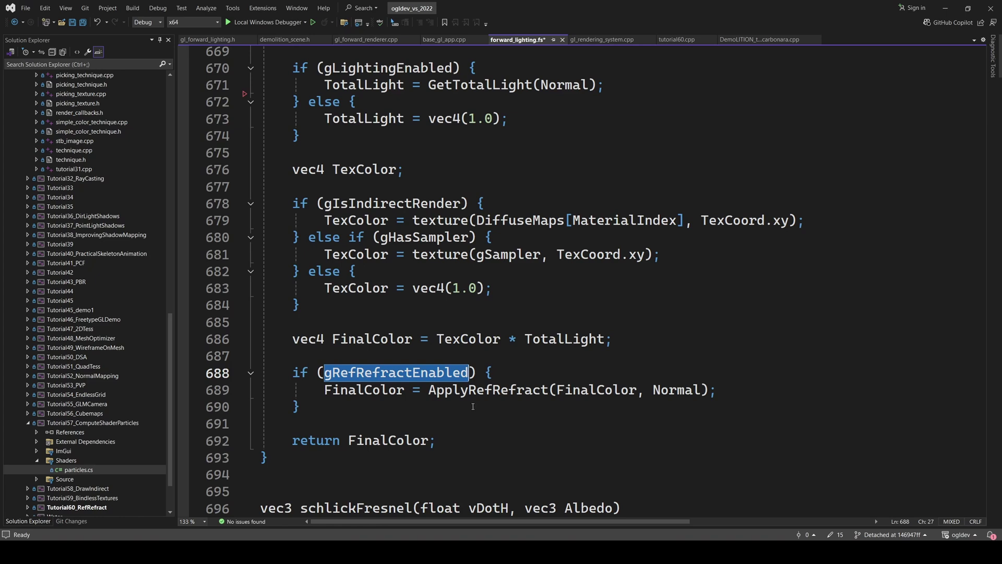
double_click(463, 391)
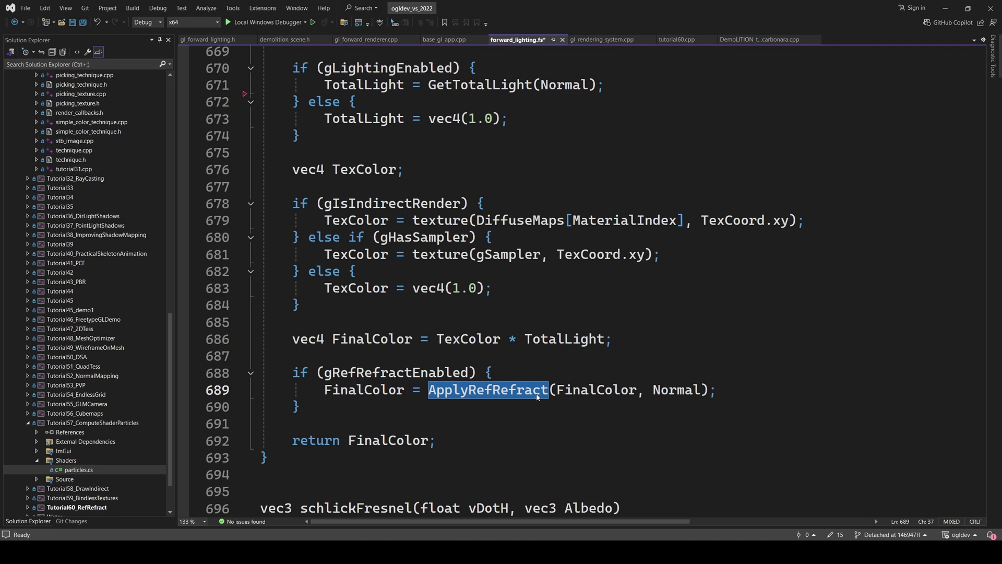
double_click(597, 390)
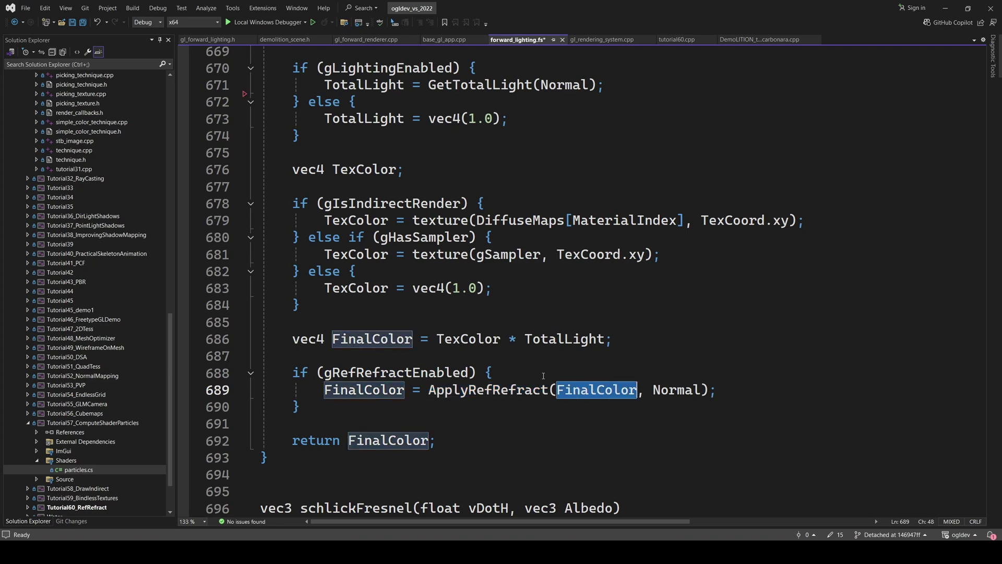
drag(437, 338, 605, 338)
double_click(666, 390)
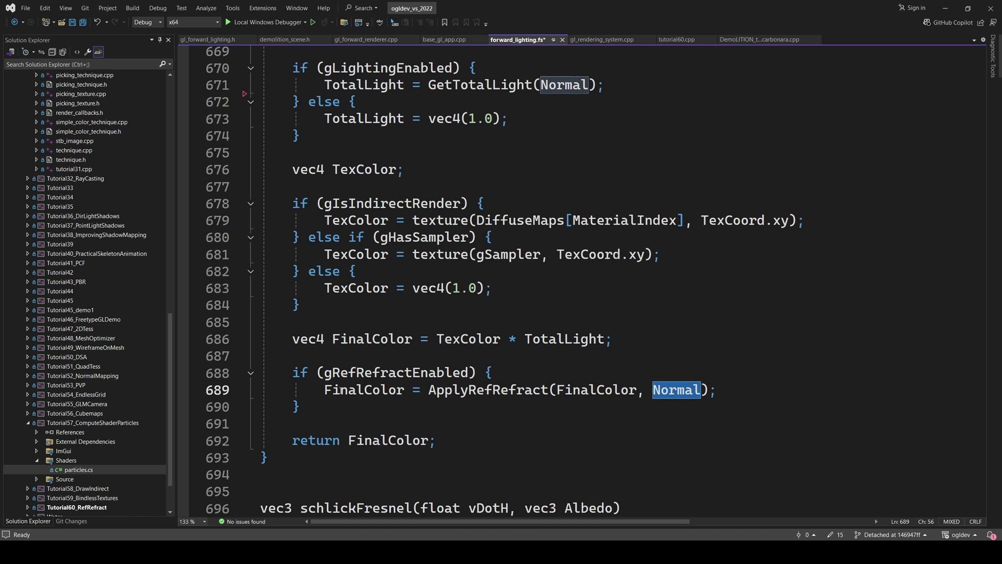
double_click(342, 391)
double_click(363, 440)
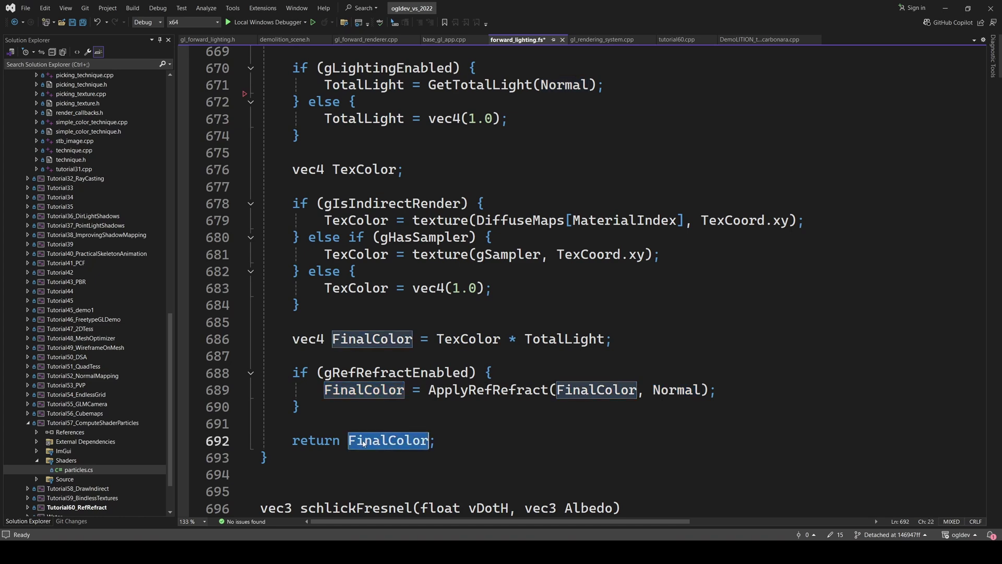
scroll(359, 421, up, 1)
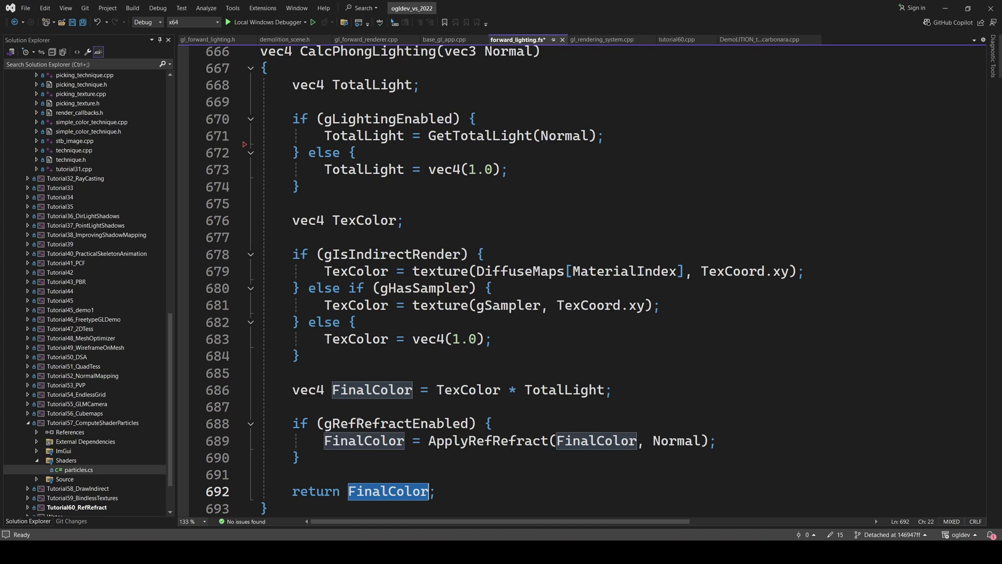
double_click(447, 442)
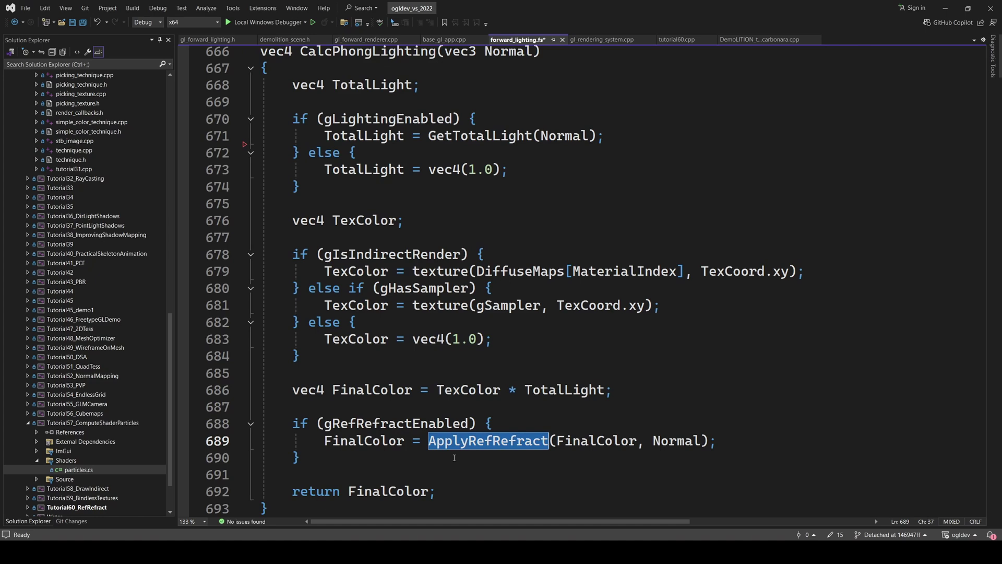
scroll(453, 457, up, 7)
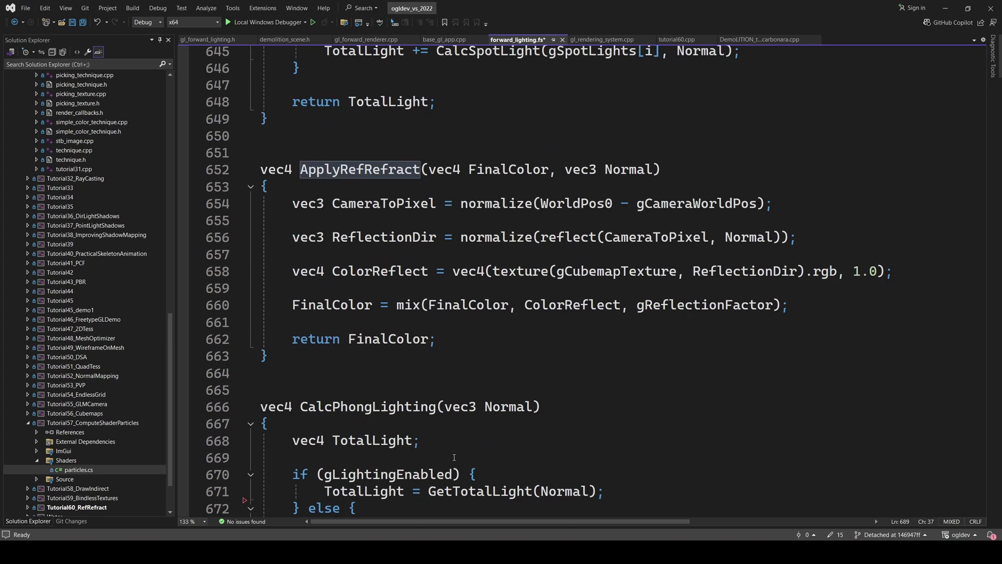
scroll(459, 428, up, 1)
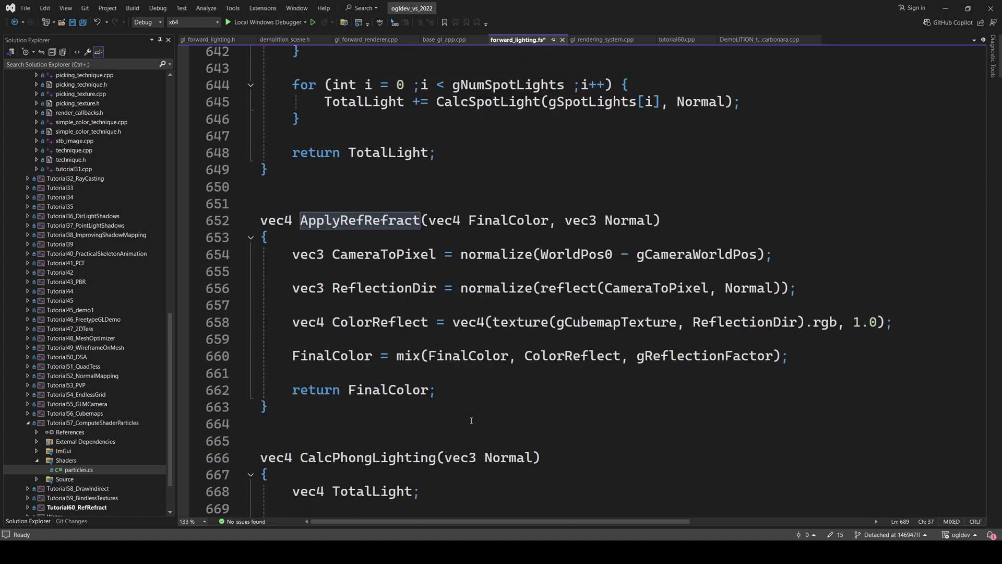
double_click(498, 220)
double_click(611, 223)
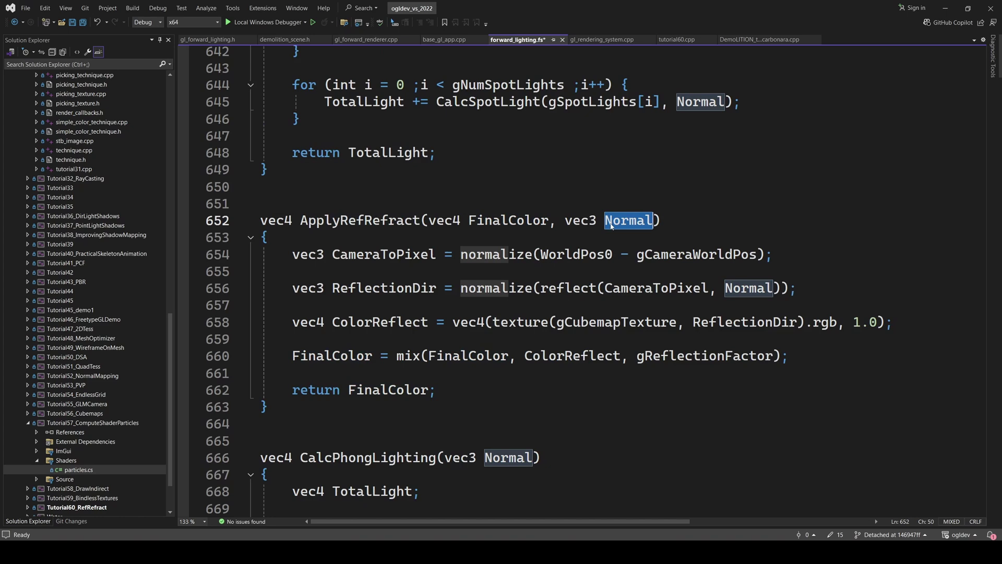
double_click(352, 255)
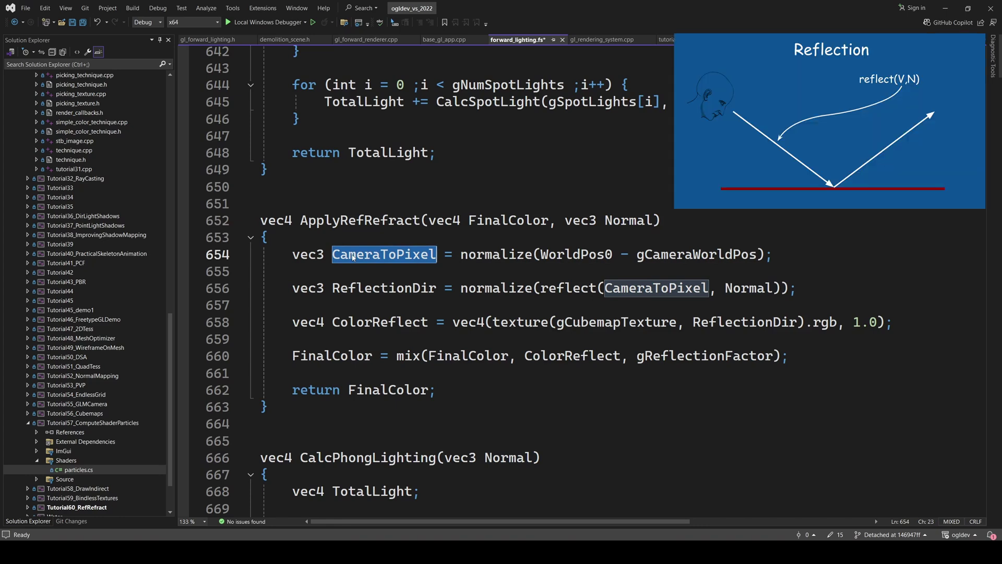
click(545, 273)
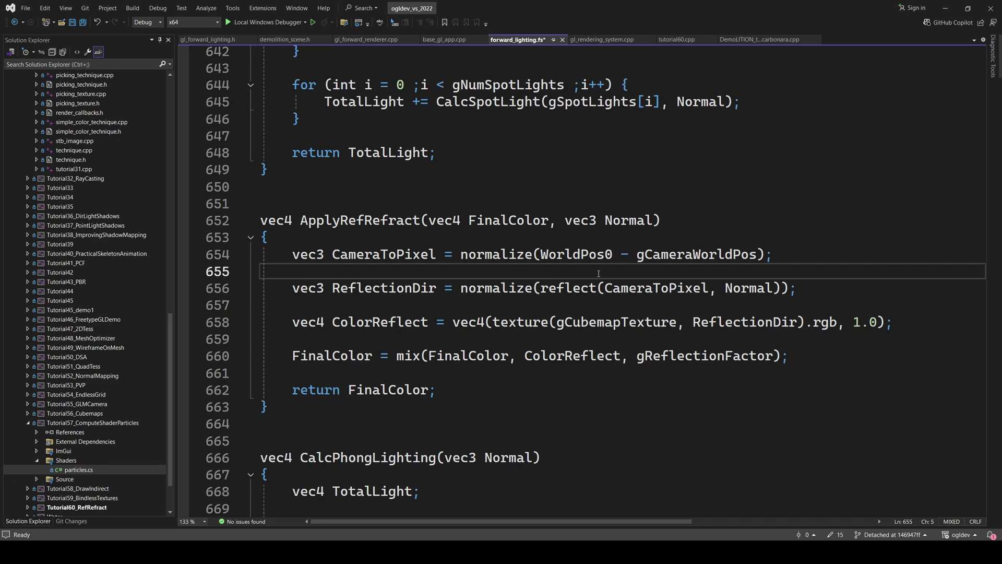
double_click(677, 256)
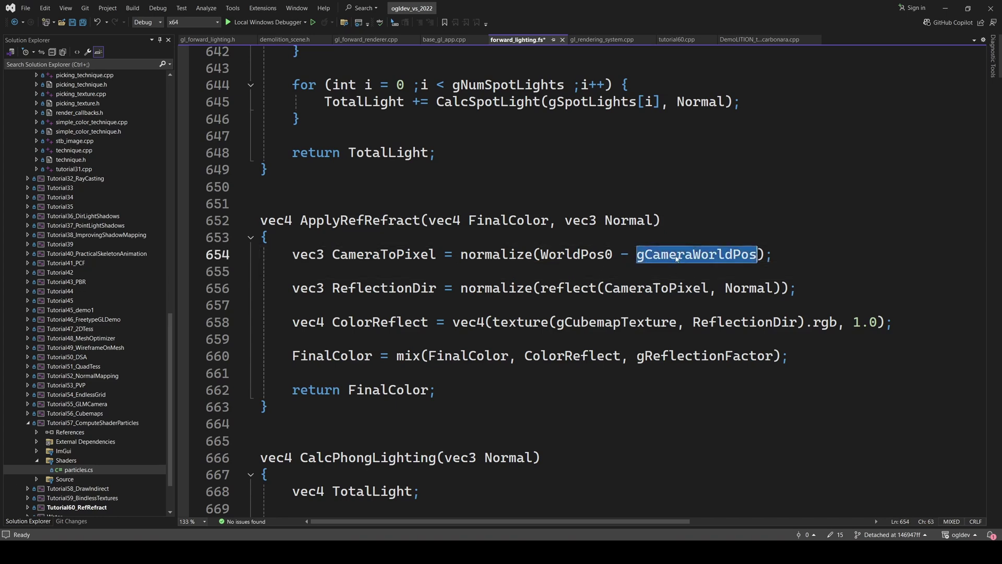
double_click(568, 255)
double_click(655, 256)
double_click(569, 256)
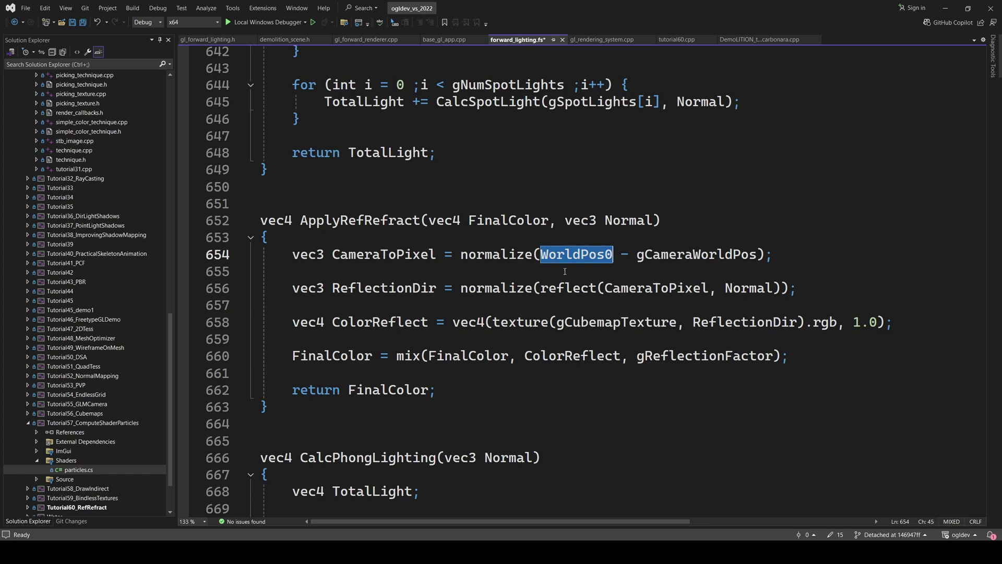
mouse_move(260, 189)
mouse_down()
mouse_move(384, 206)
mouse_move(411, 274)
mouse_move(481, 291)
mouse_up()
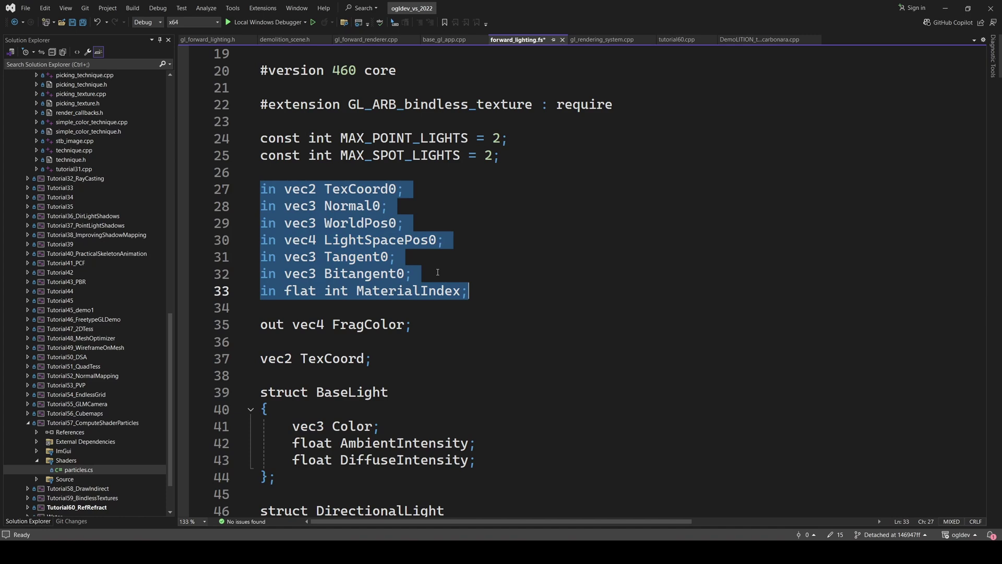
Trace WorldPos0 into the WorldPos0 - gCameraWorldPos camera-to-pixel line
double_click(346, 228)
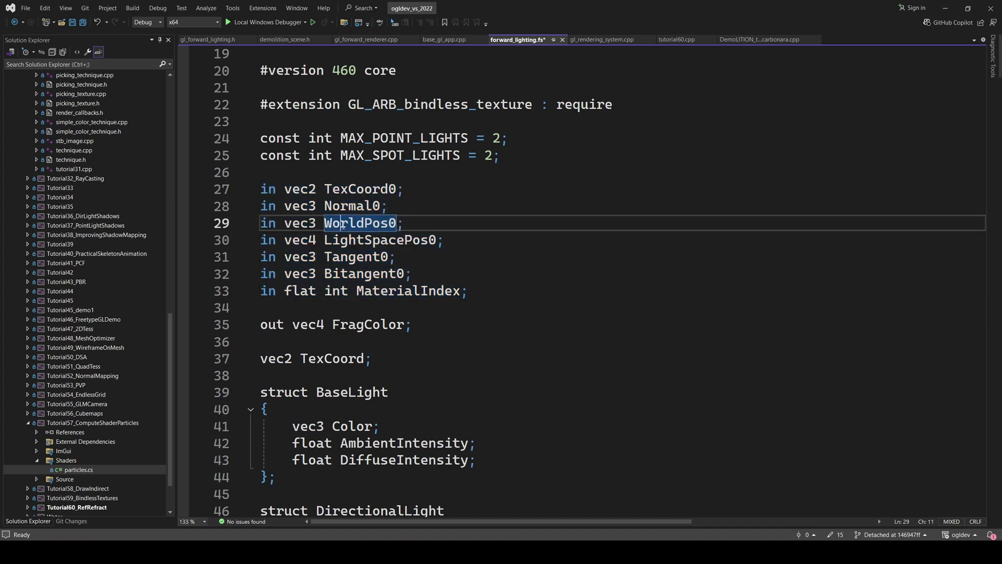
key(ctrl+minus)
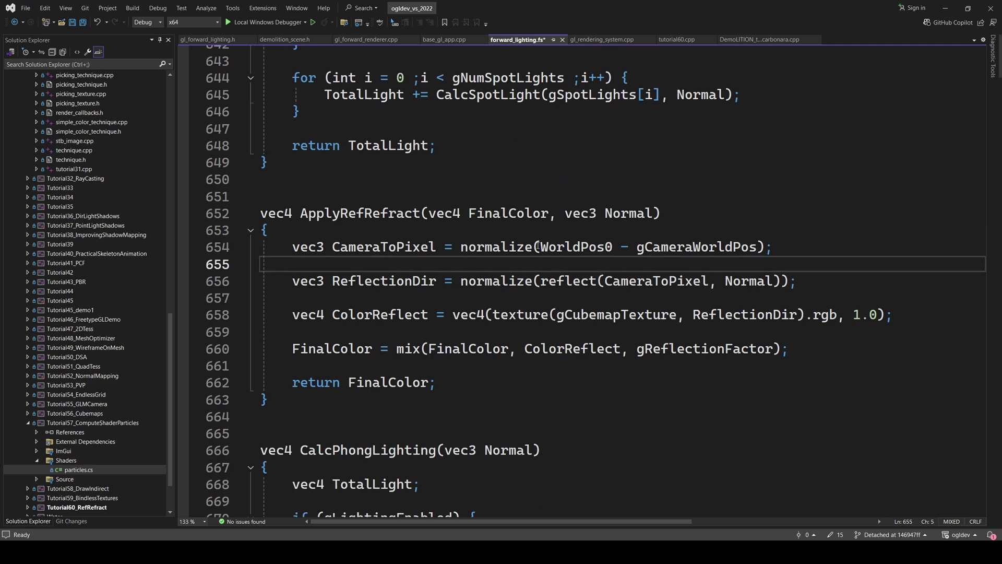
double_click(575, 247)
drag(575, 247, 757, 246)
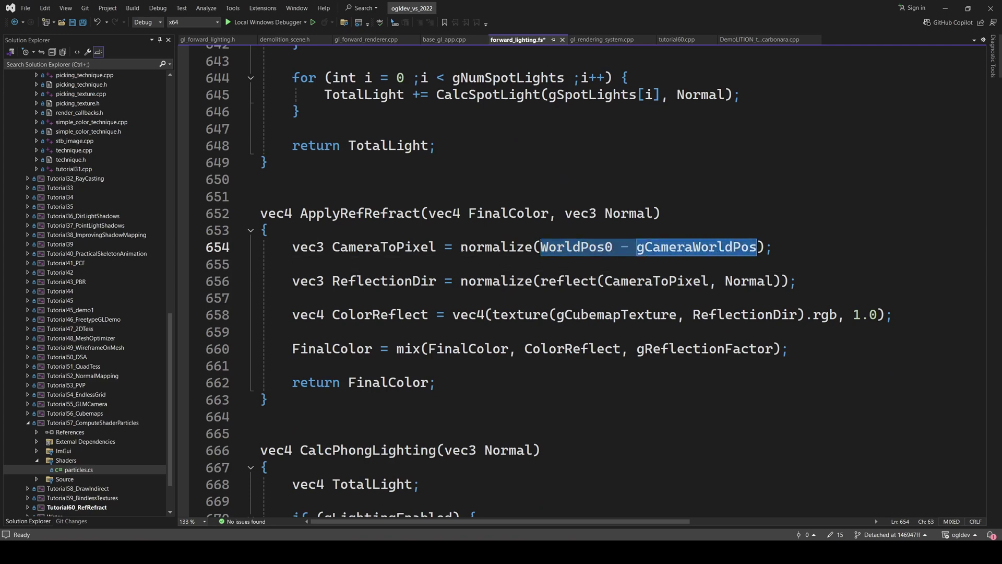
click(476, 247)
Review the normalized reflect(CameraToPixel, Normal) call that sets ReflectionDir on line 656
click(524, 302)
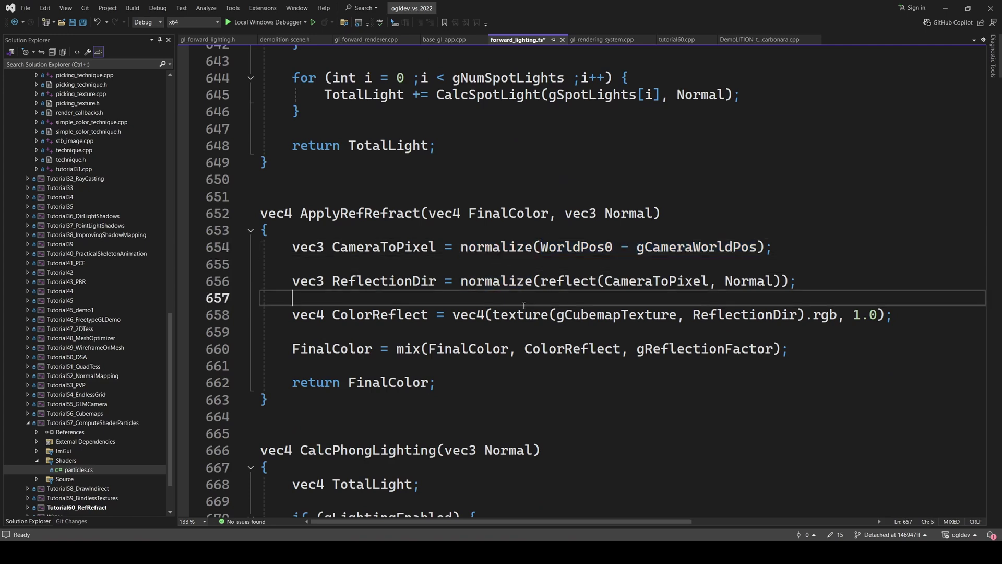
double_click(558, 280)
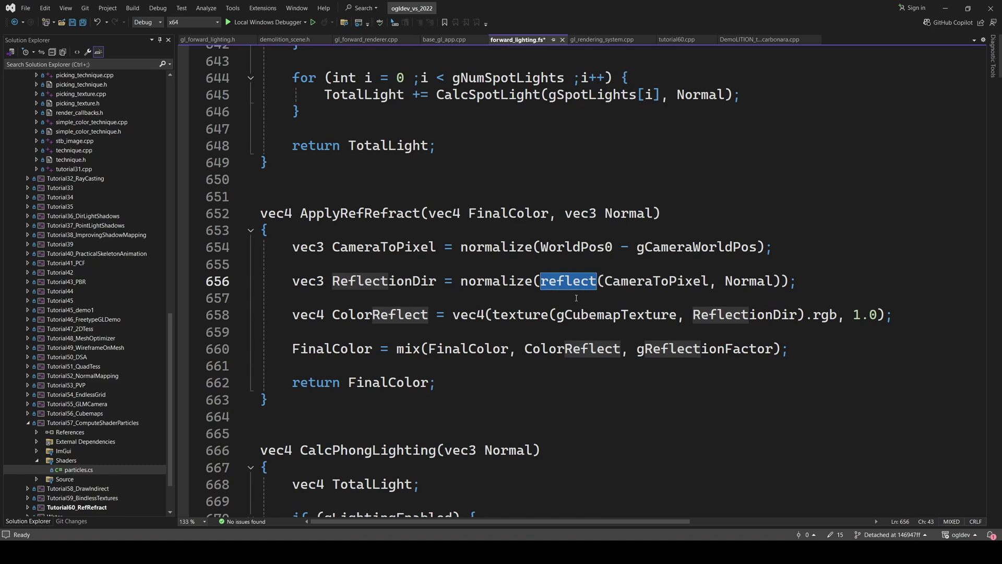
double_click(628, 281)
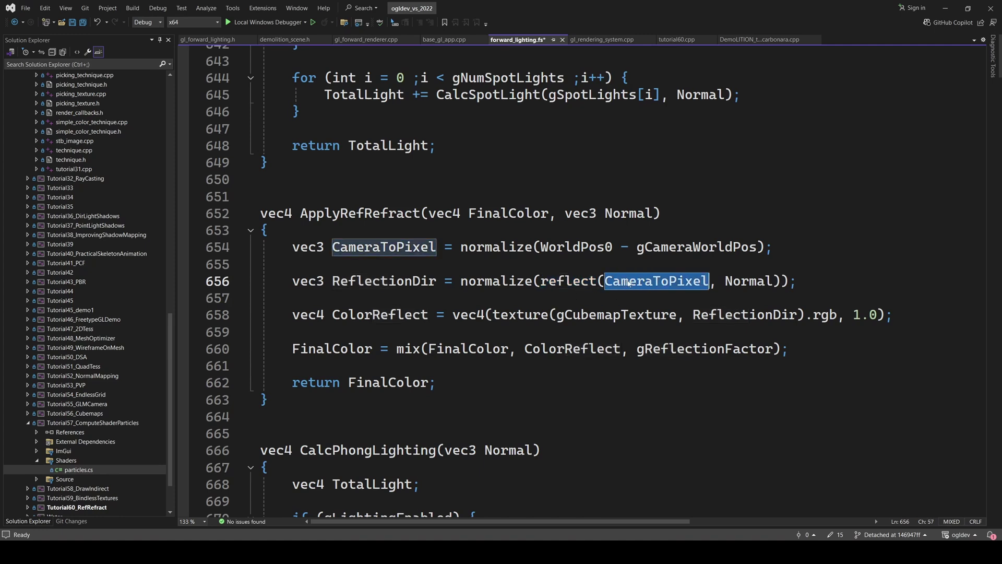
double_click(748, 282)
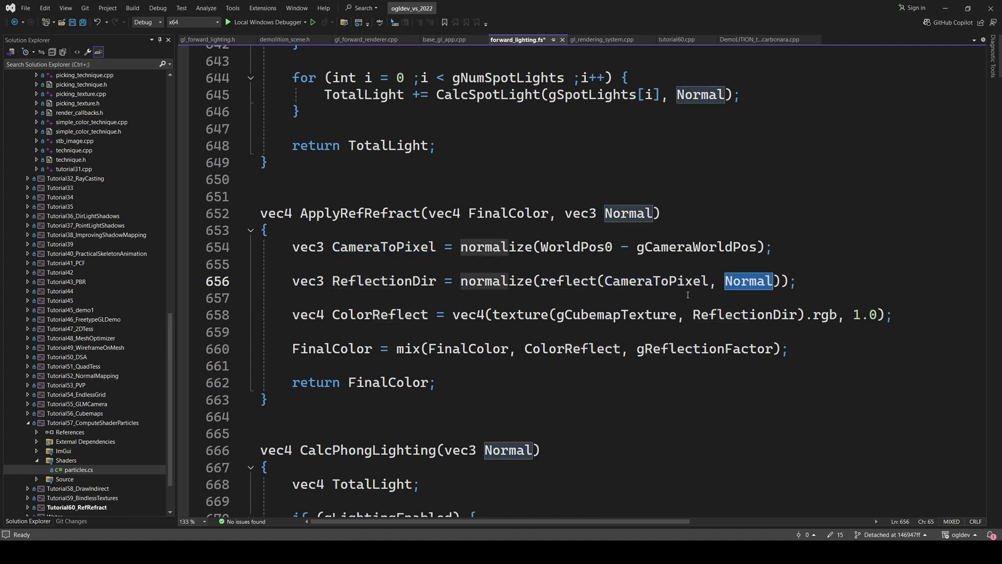
double_click(490, 281)
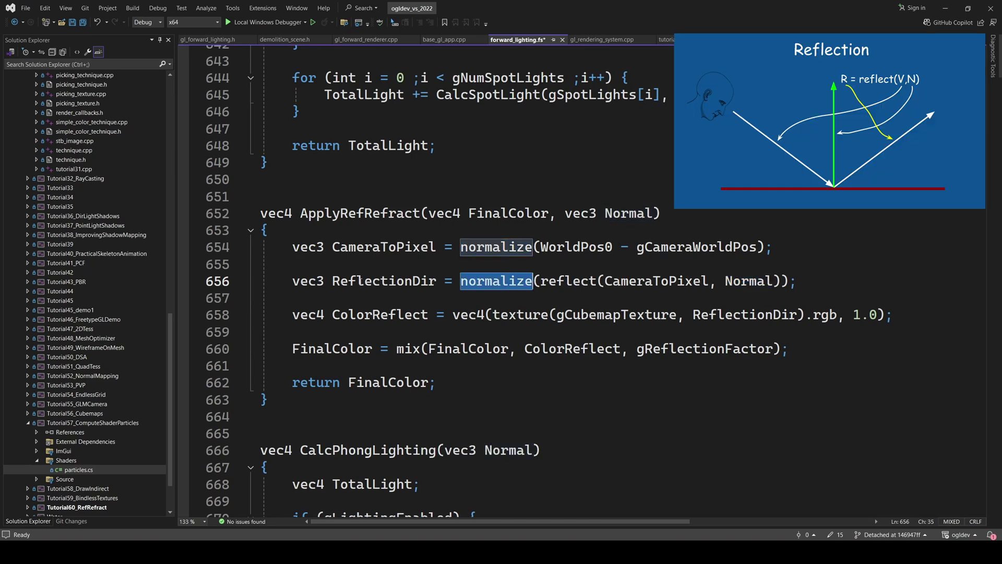
double_click(383, 280)
Compare the normalize calls on direction lines 654 and 656
click(280, 246)
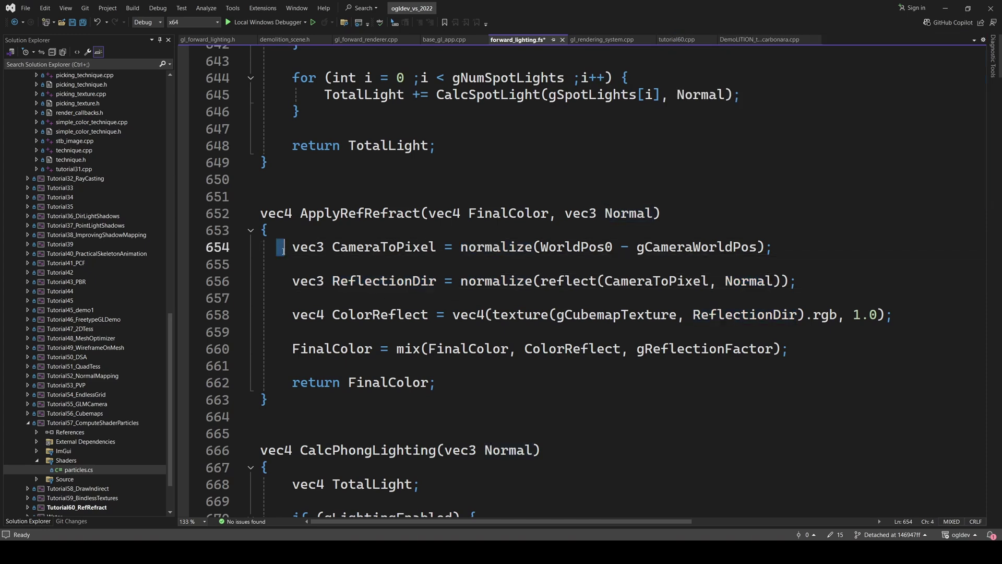
drag(280, 246, 291, 291)
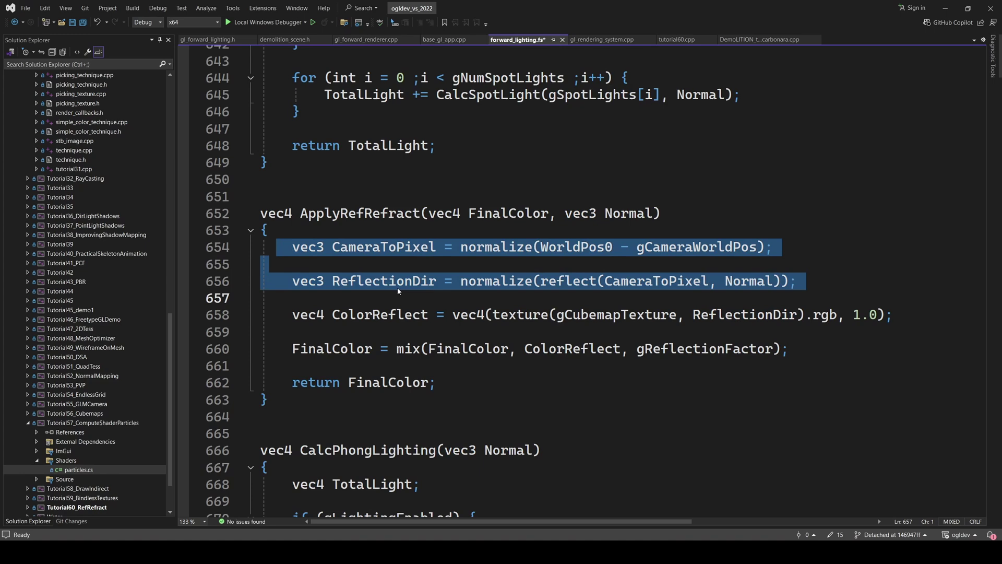
double_click(478, 248)
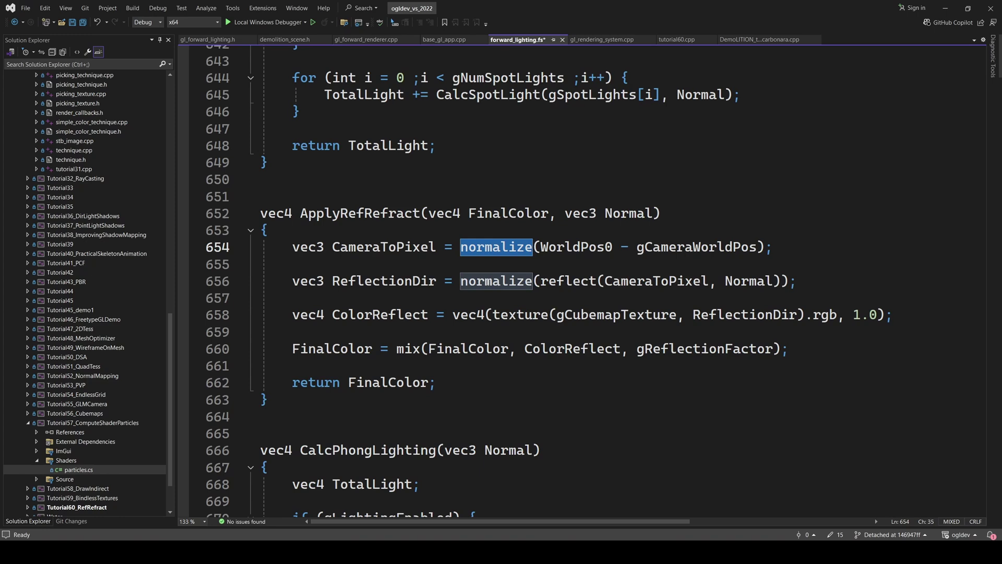
double_click(489, 282)
key(Down)
double_click(478, 248)
double_click(479, 283)
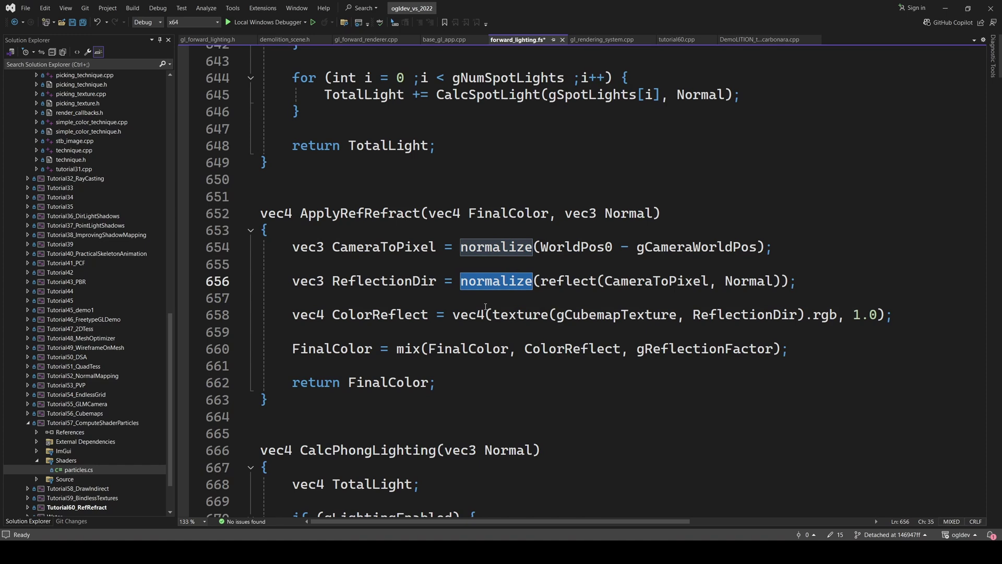
click(486, 305)
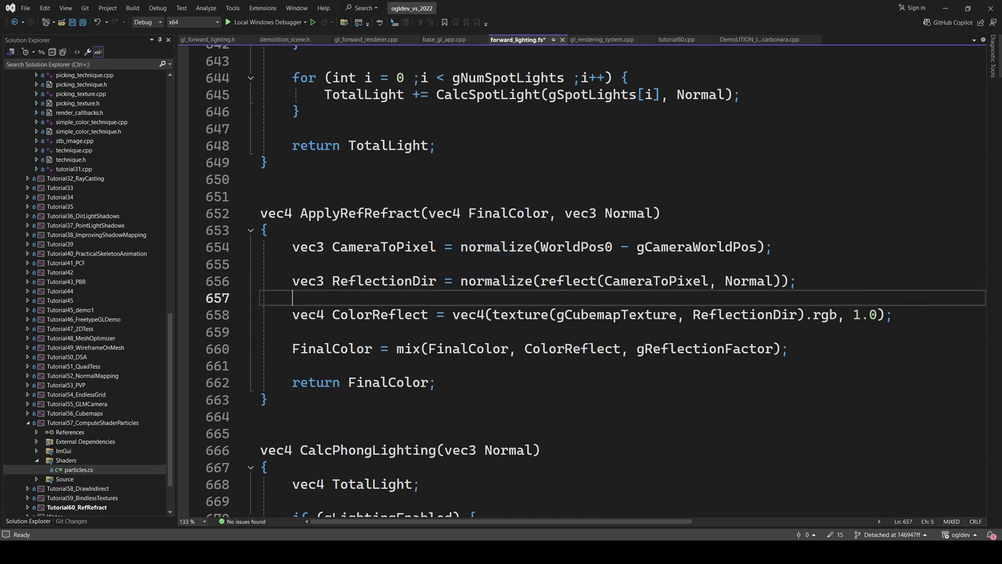
Search the shader for gCubemapTexture, selected on line 658
double_click(385, 281)
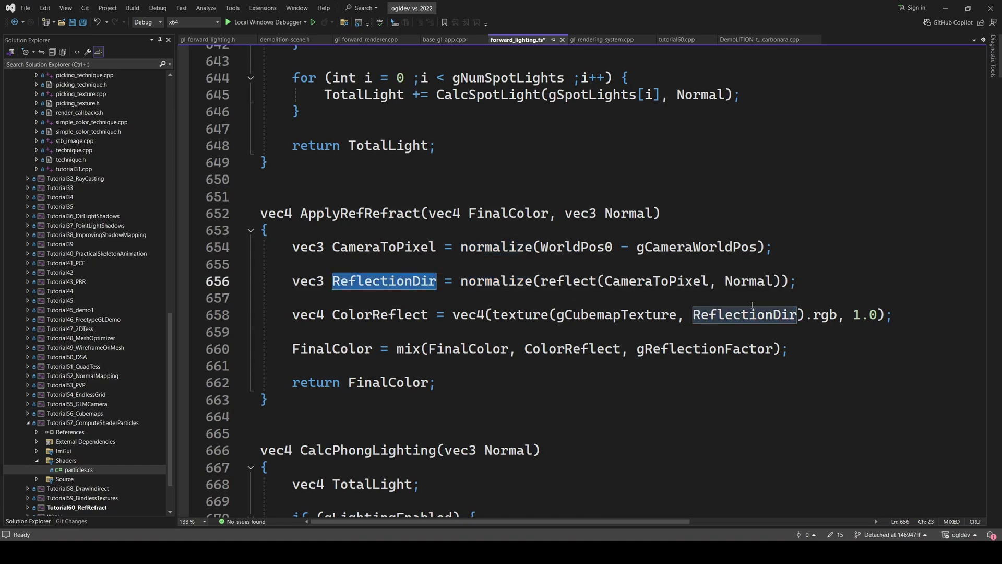
double_click(587, 316)
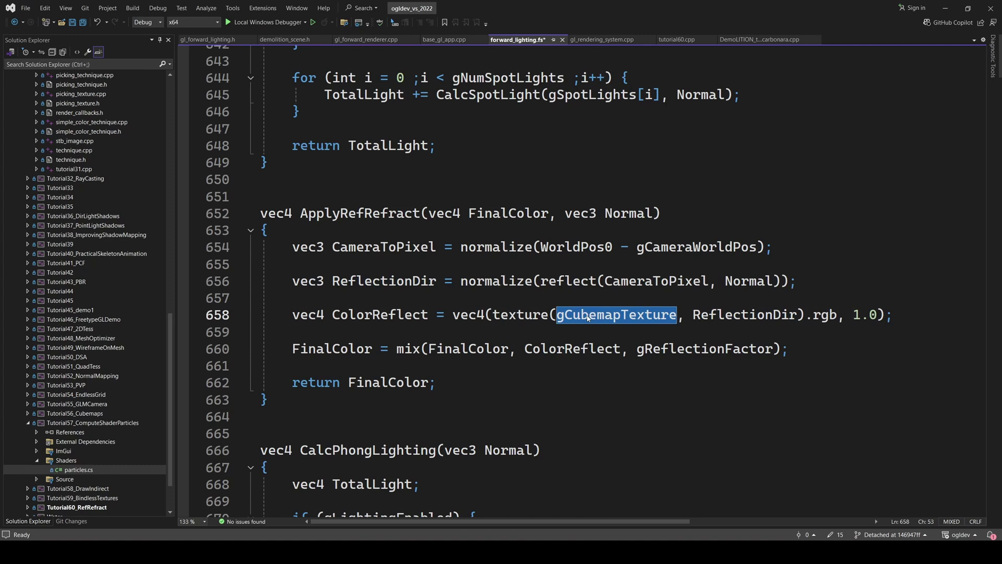
key(ctrl+f)
Confirm gCubemapTexture is declared as a samplerCube at binding 12 on line 126
key(Return)
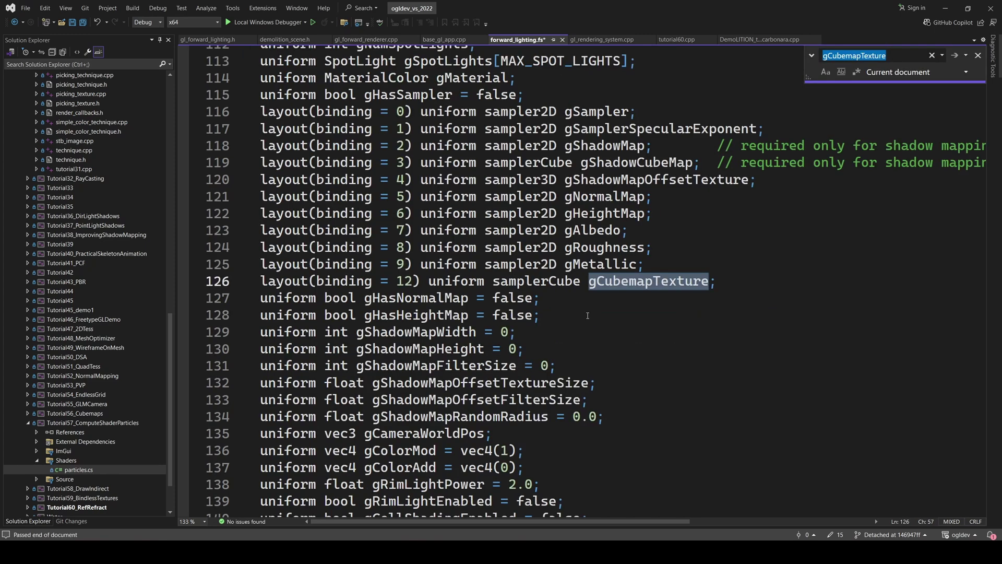
mouse_move(421, 280)
mouse_down()
mouse_move(682, 272)
mouse_move(715, 281)
mouse_up()
double_click(537, 280)
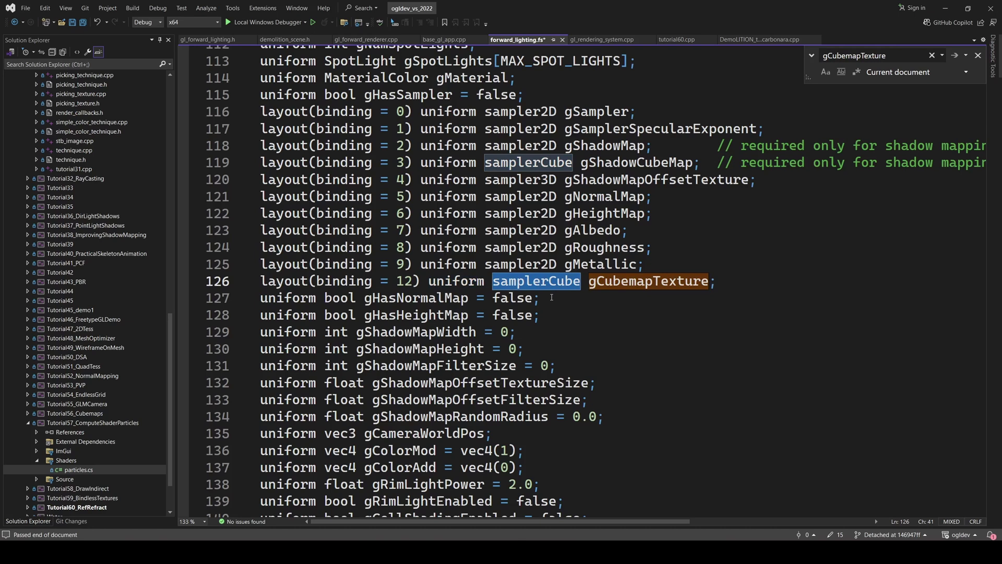
Review the ColorReflect cubemap sample with .rgb and 1.0 alpha on line 658
key(F3)
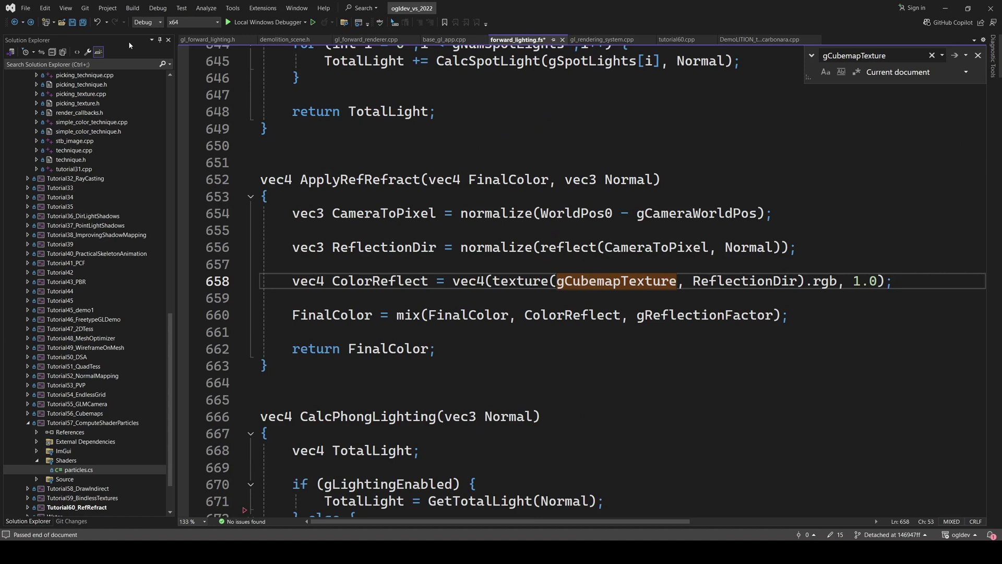
drag(492, 281, 837, 282)
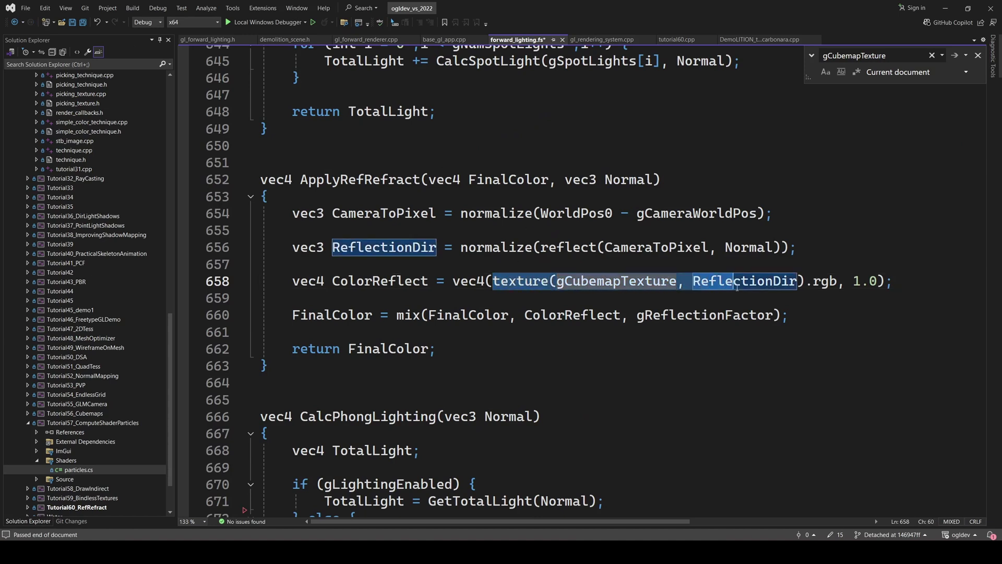
double_click(824, 283)
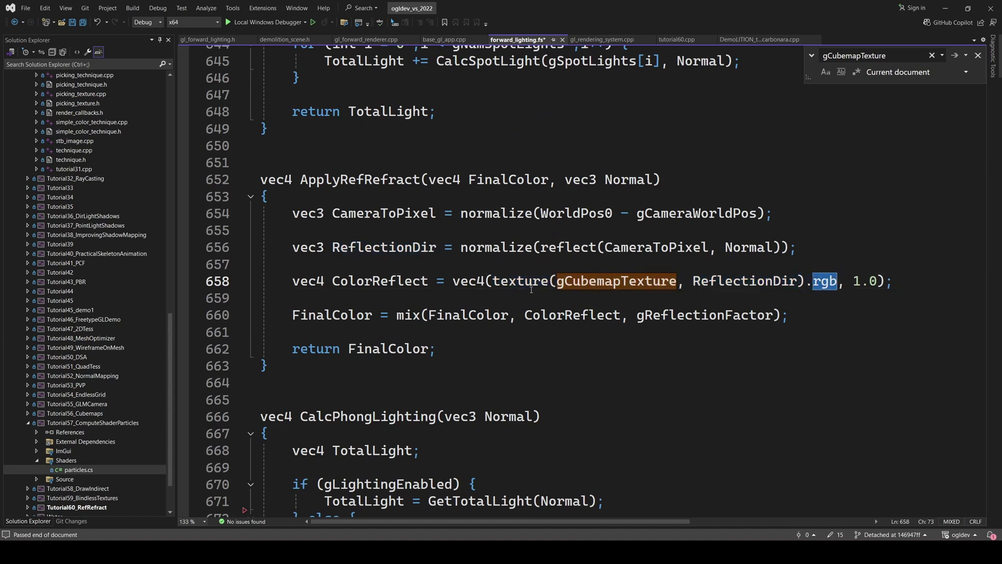
mouse_move(452, 280)
mouse_down()
mouse_move(895, 280)
mouse_move(878, 281)
mouse_up()
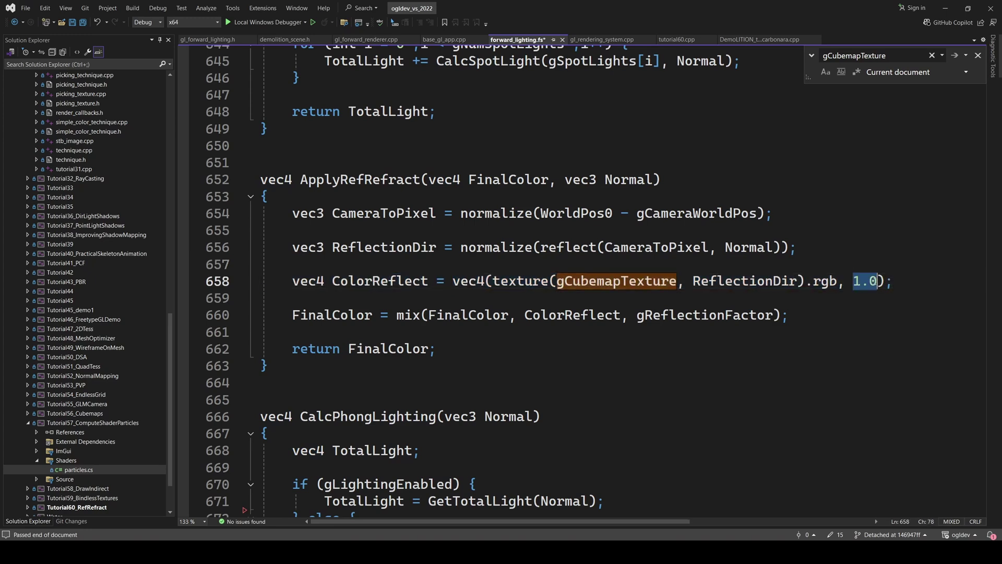
double_click(366, 282)
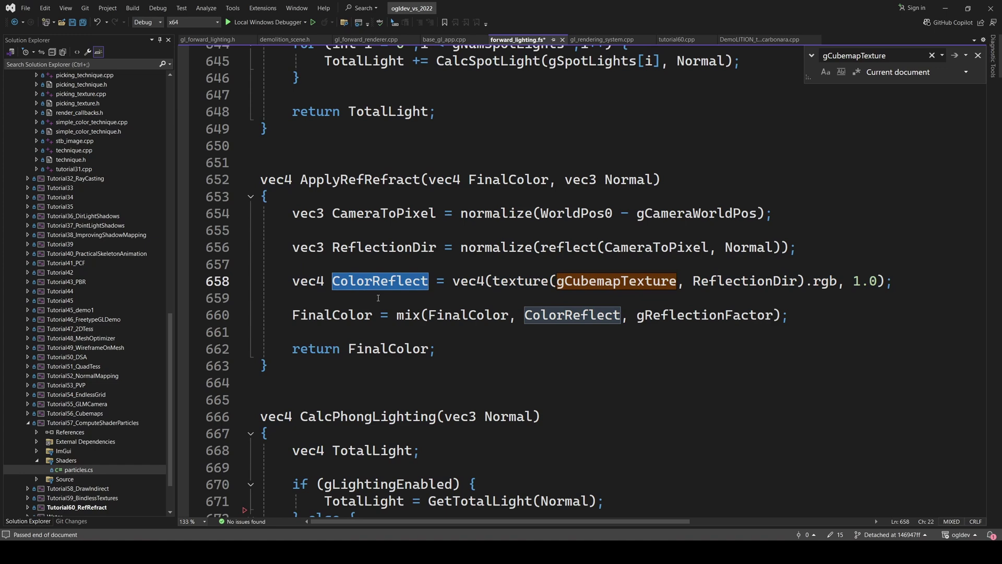
Walk through FinalColor = mix(FinalColor, ColorReflect, gReflectionFactor) on line 660
key(Down)
key(Down)
key(Down)
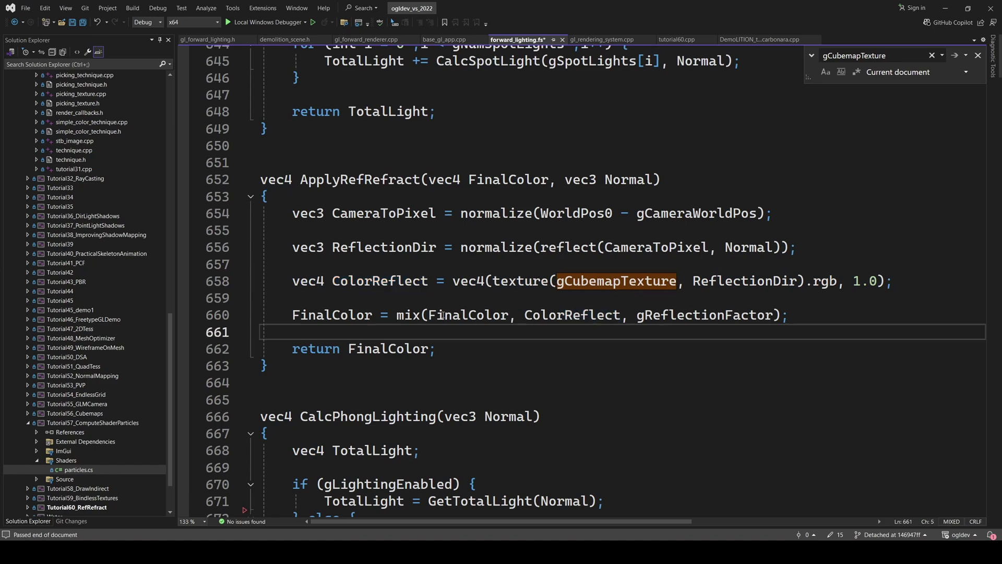
click(403, 316)
double_click(450, 316)
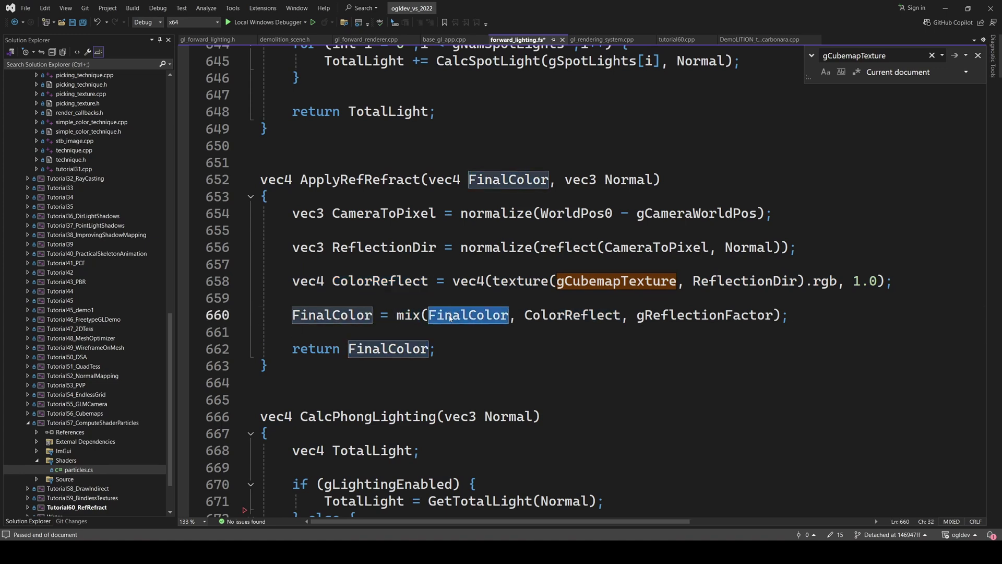
click(549, 313)
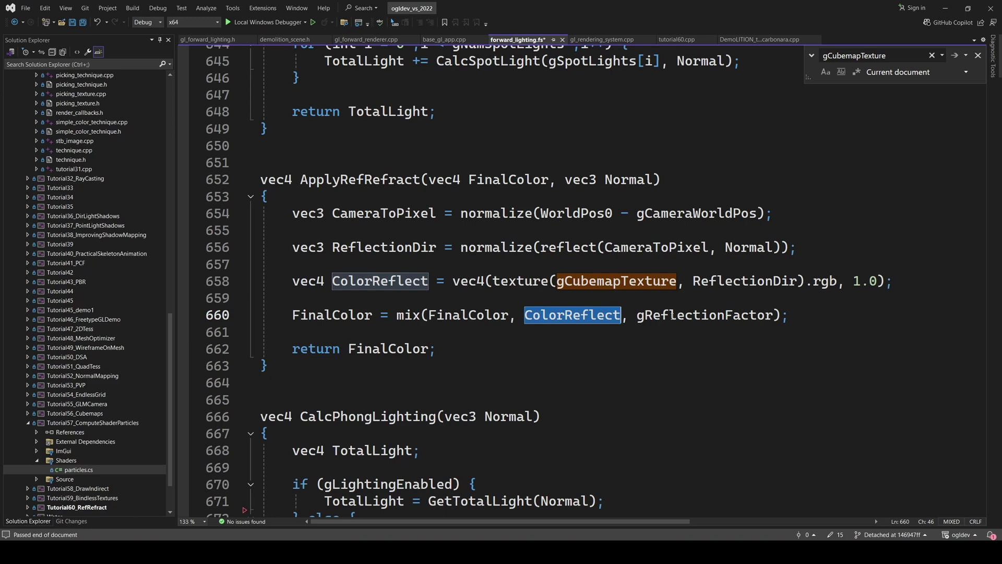
click(670, 315)
double_click(669, 315)
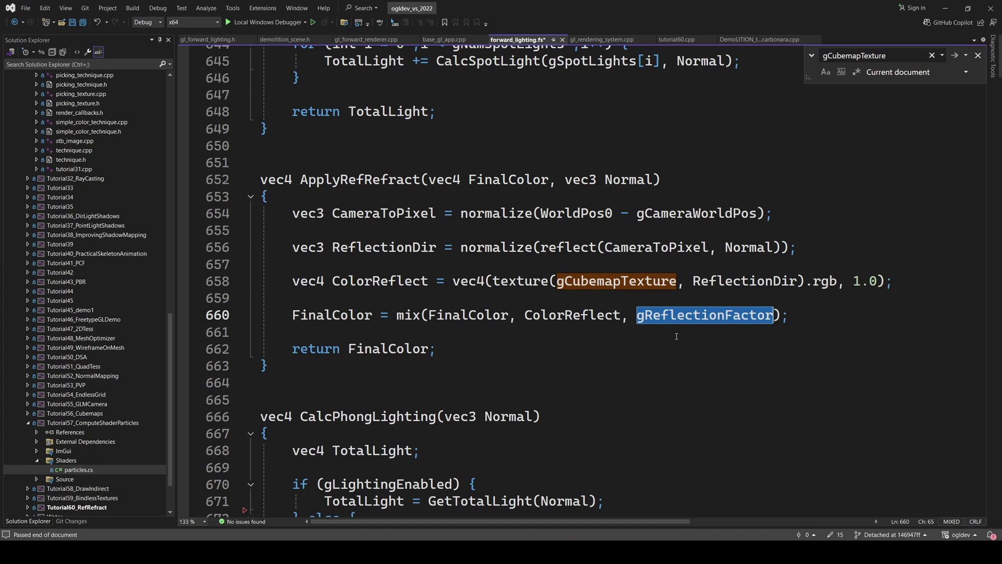
click(511, 315)
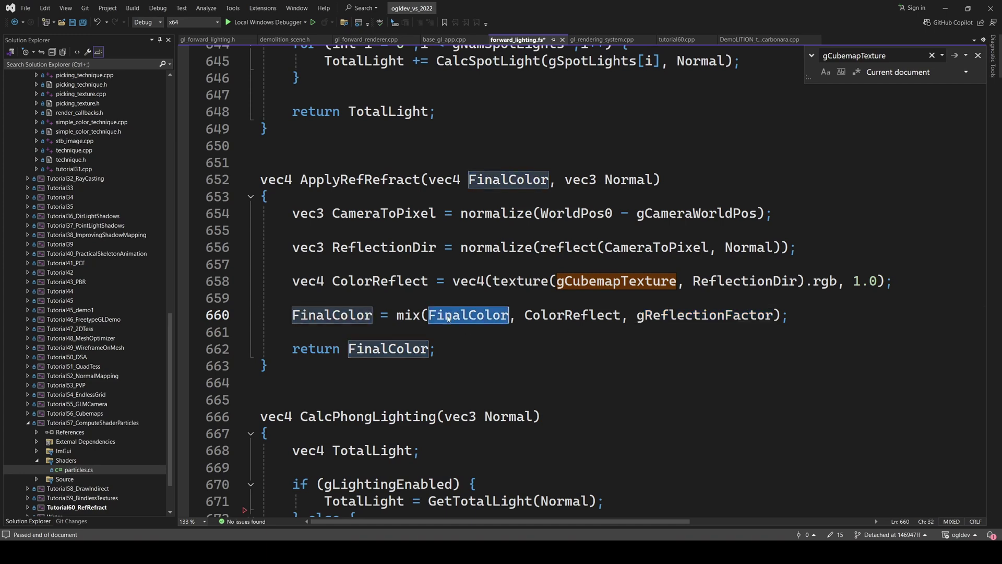
double_click(661, 317)
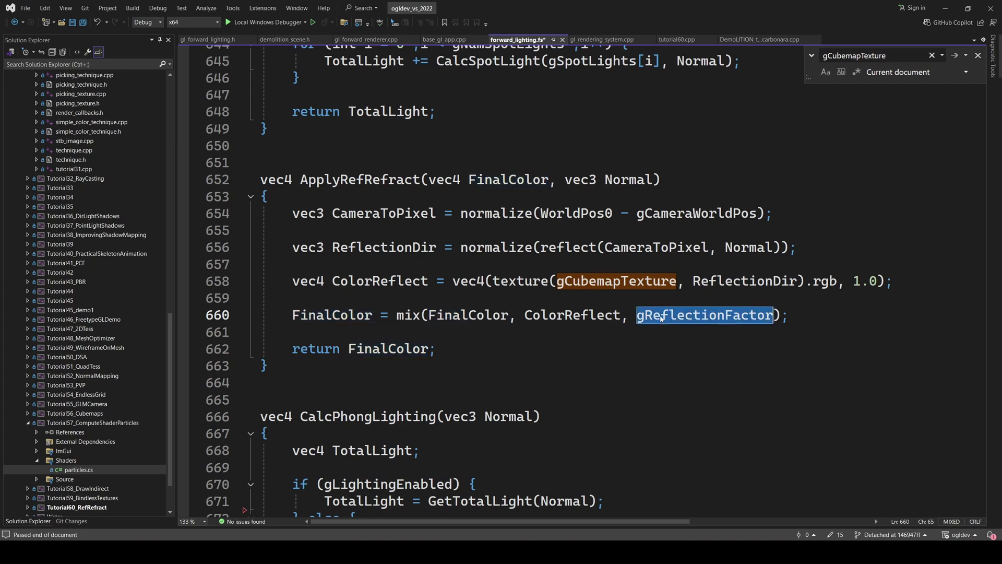
double_click(553, 317)
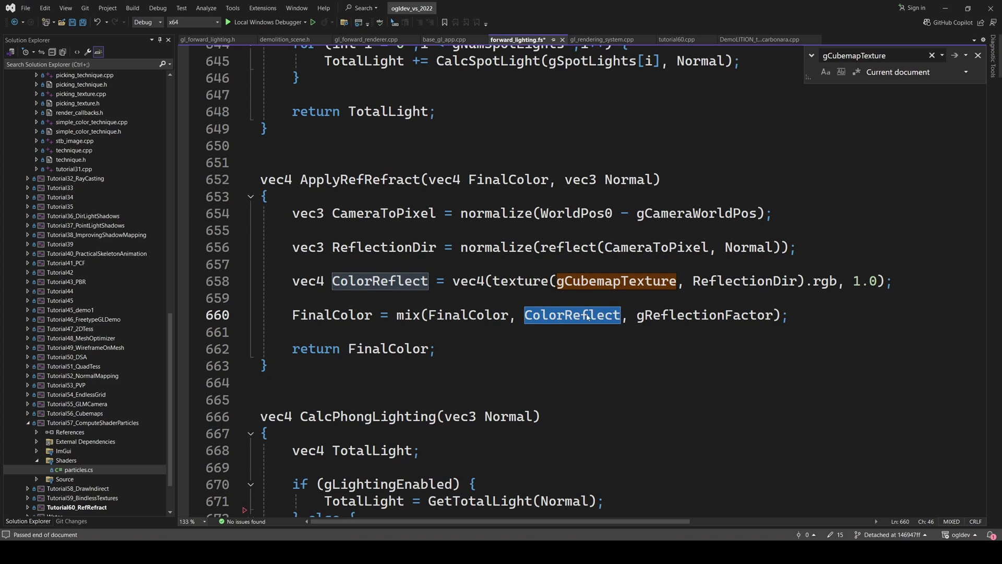
Trace FinalColor to the return statement, then save, build and run the demo
click(403, 315)
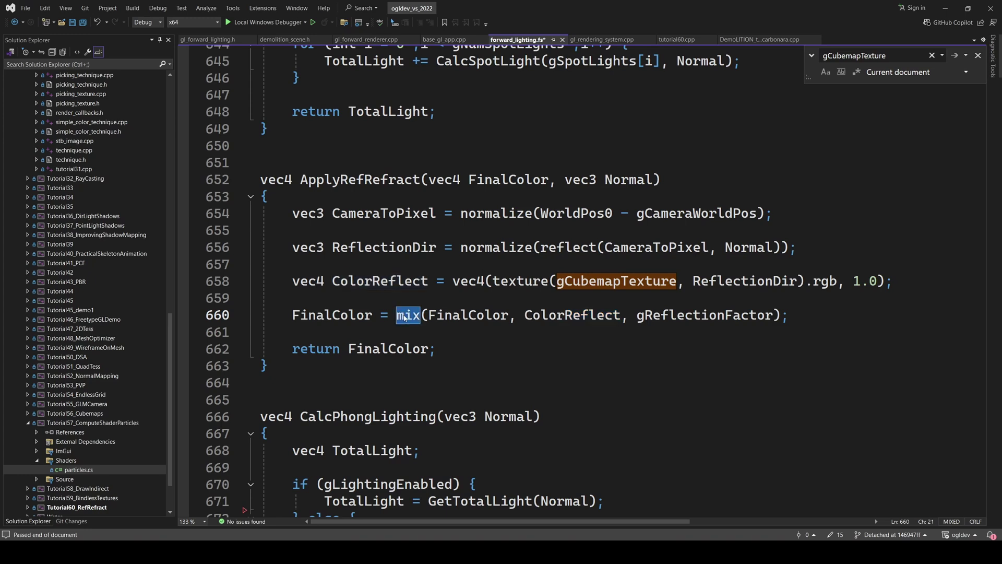
double_click(316, 316)
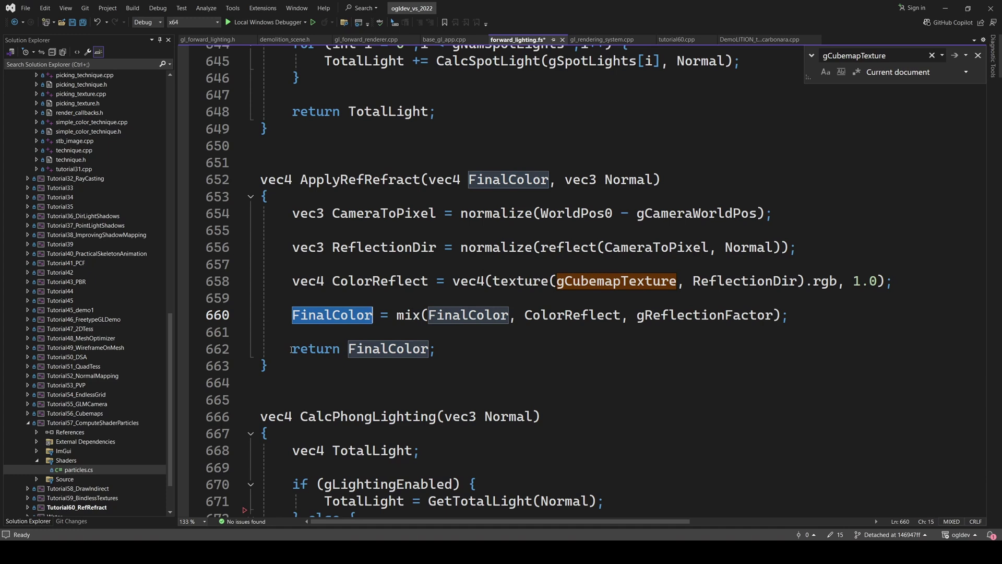
drag(292, 348, 429, 348)
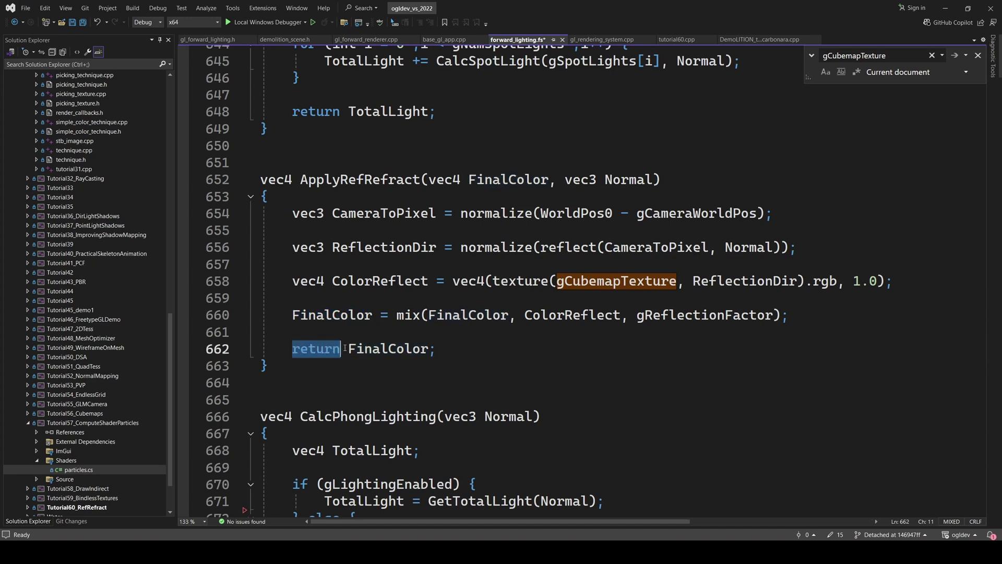
click(407, 333)
key(ctrl+F5)
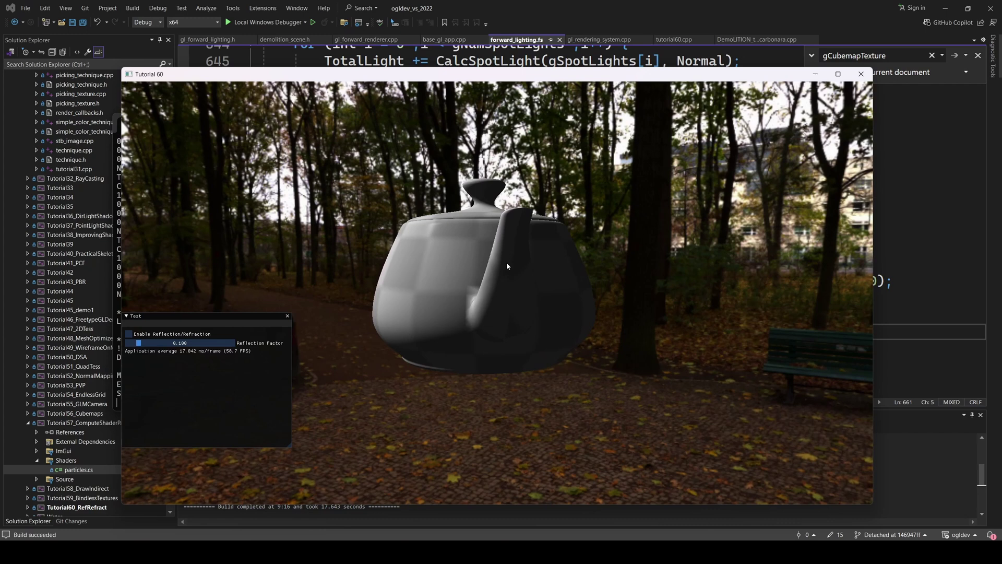
Enable Reflection/Refraction and sweep Reflection Factor between near zero and fully mirrored
click(129, 334)
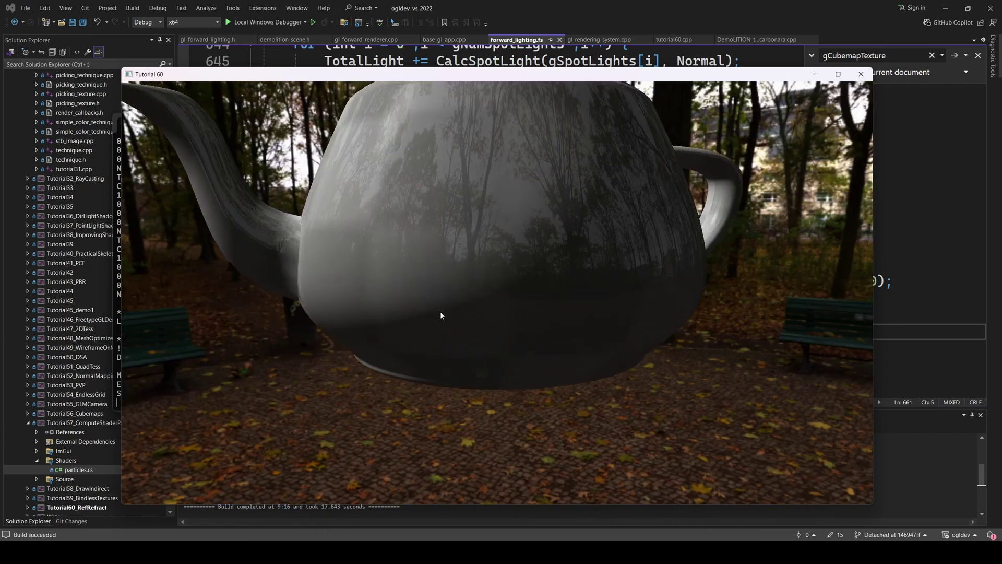
key(s)
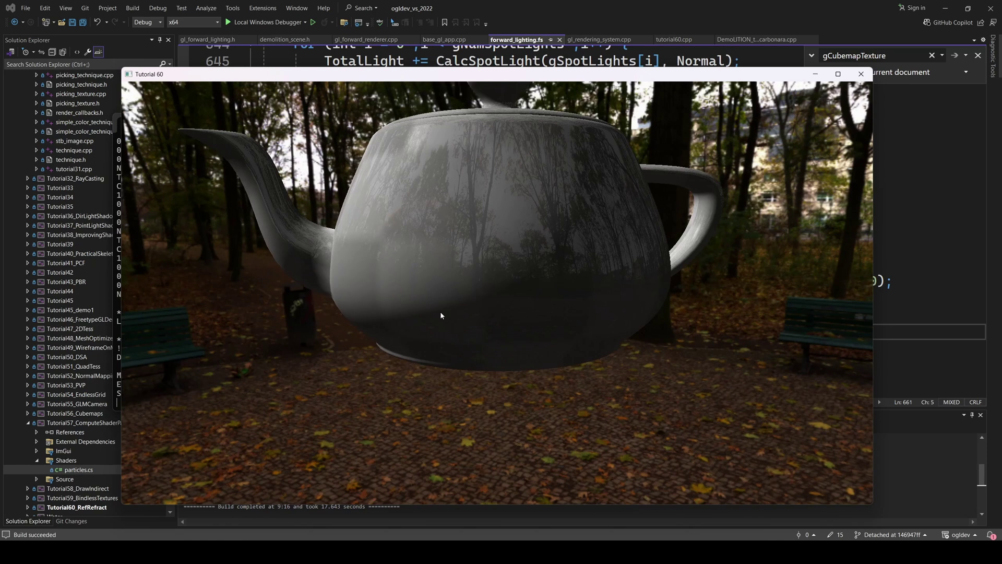
key(w)
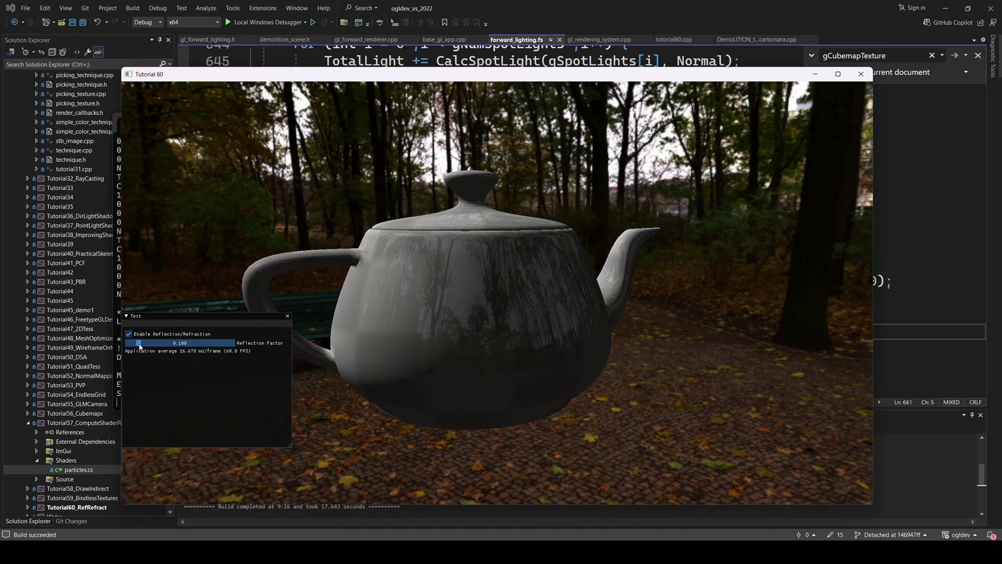
mouse_move(139, 345)
mouse_down()
mouse_move(125, 348)
mouse_move(239, 348)
mouse_up()
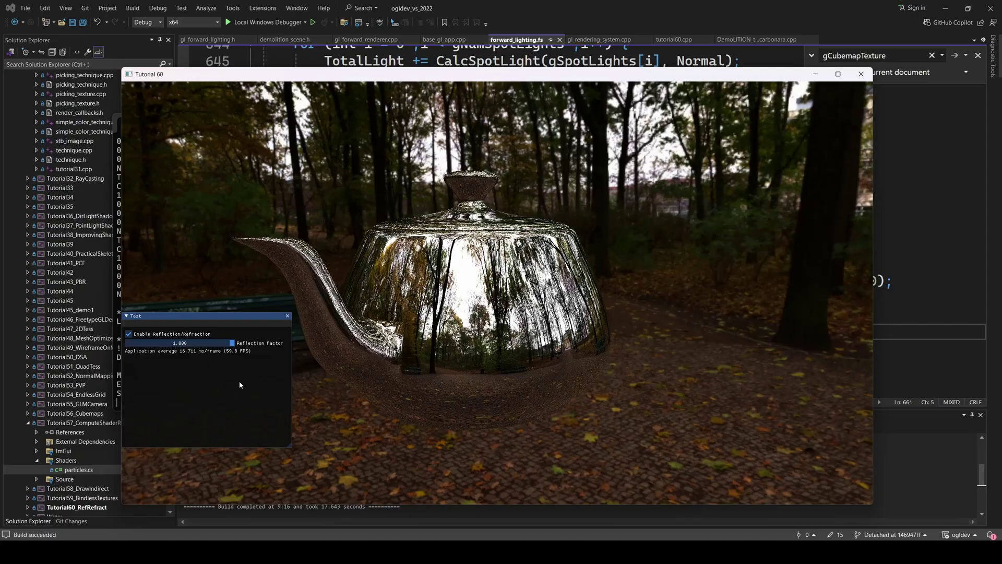
key(w)
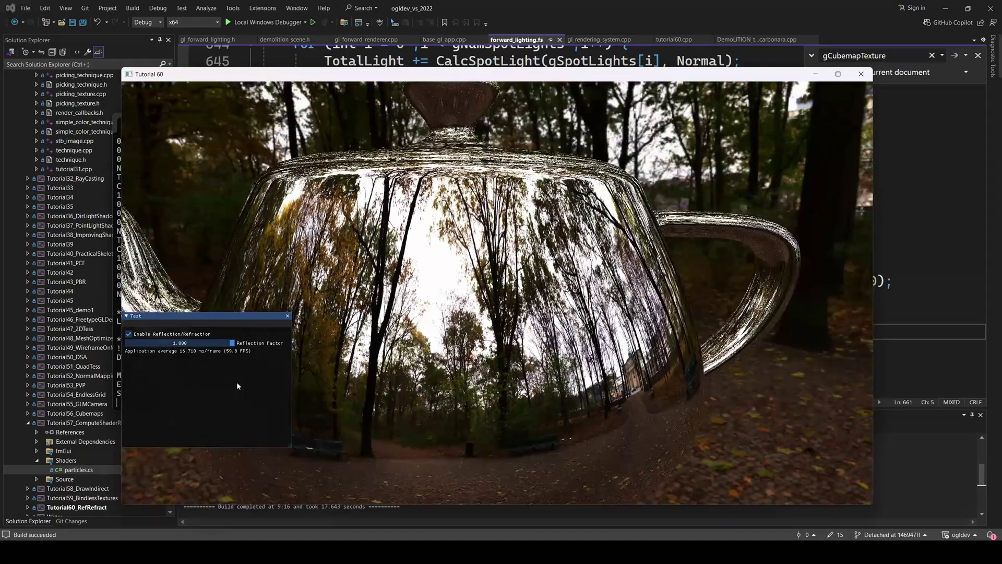
key(s)
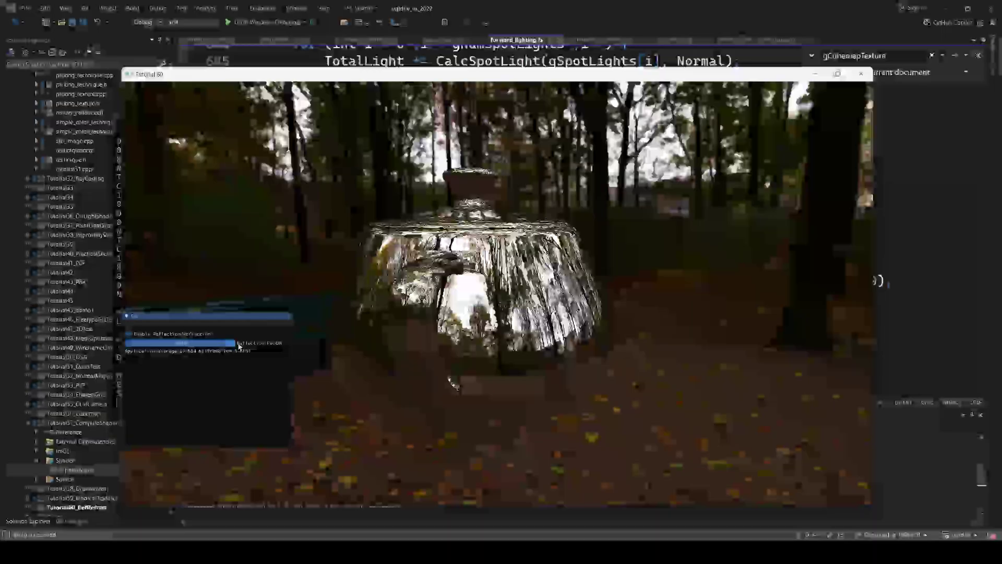
drag(239, 345, 137, 348)
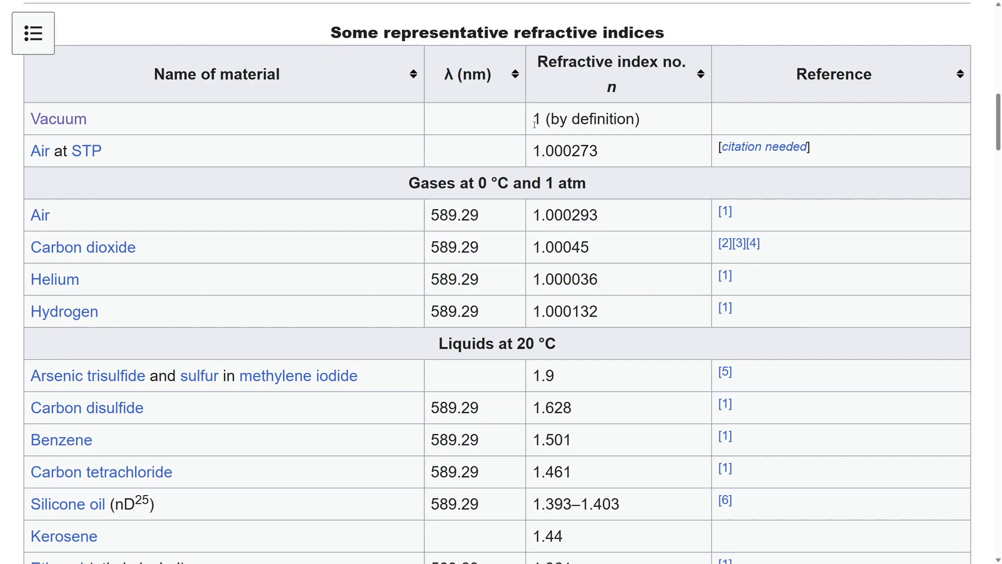
Highlight the Vacuum (1) and Air (1.000293) rows of the refractive index table
double_click(540, 119)
click(92, 122)
drag(92, 122, 37, 124)
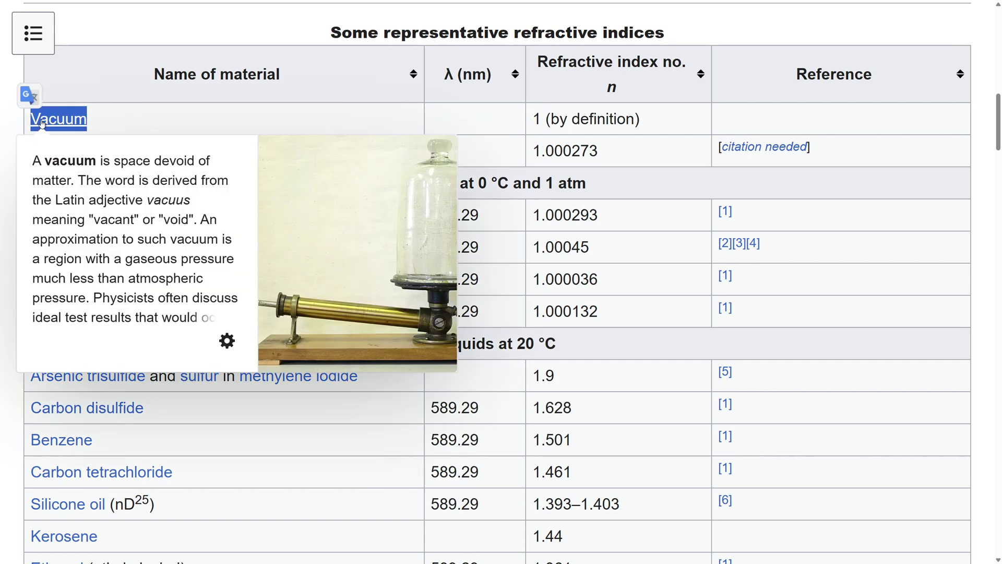
drag(604, 215, 532, 215)
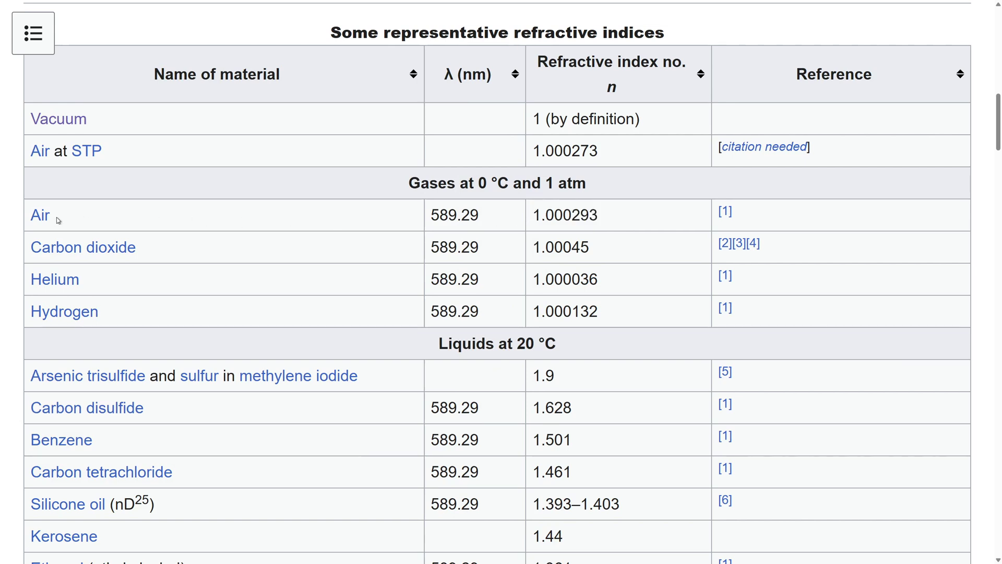
drag(61, 222, 31, 216)
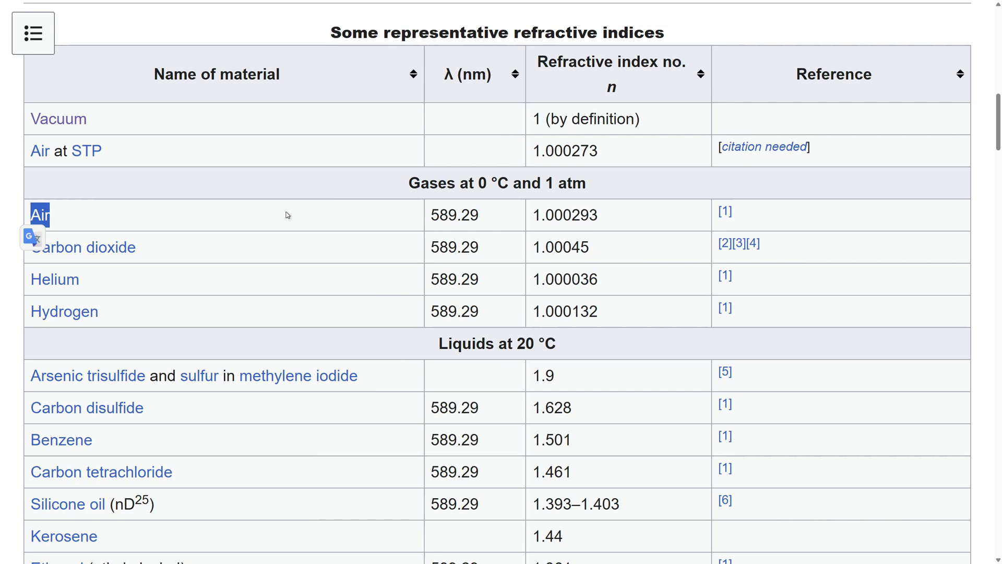
scroll(287, 215, down, 2)
scroll(286, 215, down, 2)
scroll(286, 215, down, 1)
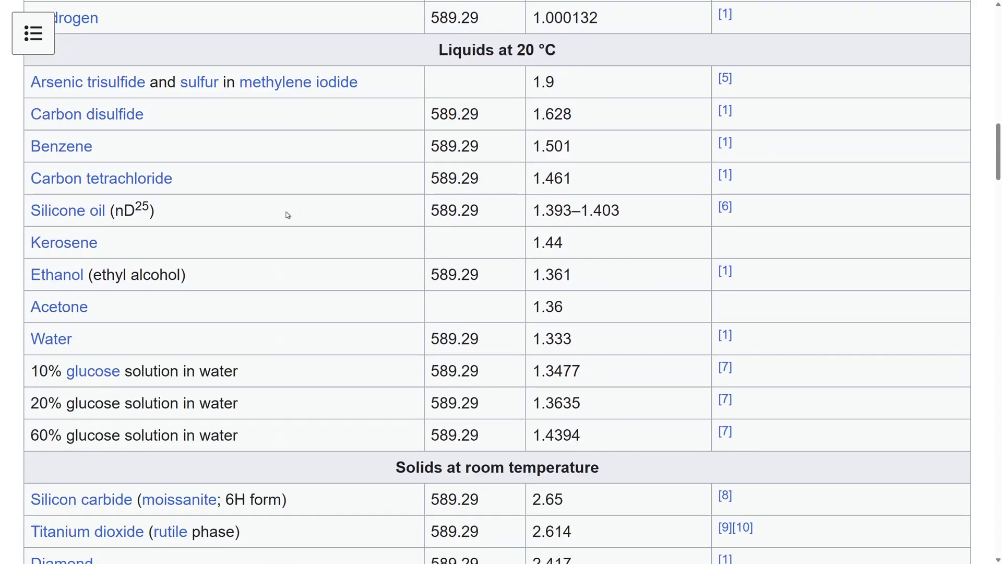
scroll(286, 214, down, 1)
scroll(287, 214, down, 1)
scroll(287, 215, down, 2)
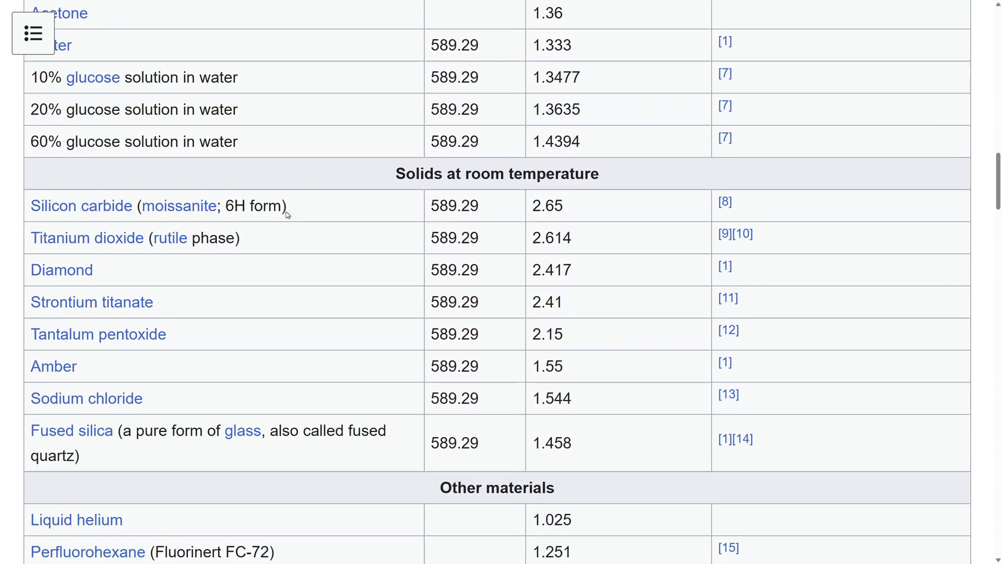
scroll(286, 215, down, 3)
scroll(288, 215, down, 1)
scroll(287, 215, down, 2)
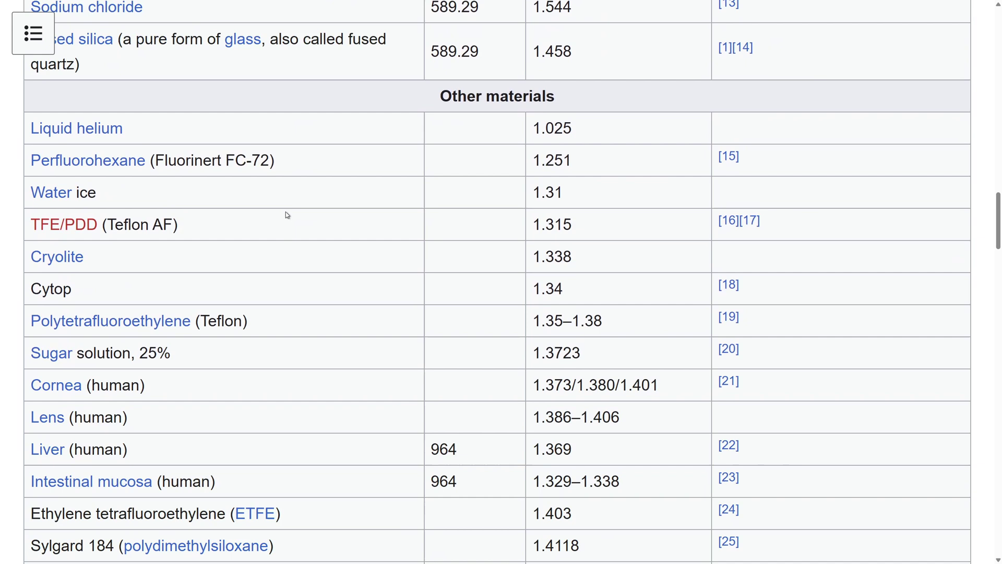
scroll(286, 211, down, 1)
scroll(285, 212, down, 2)
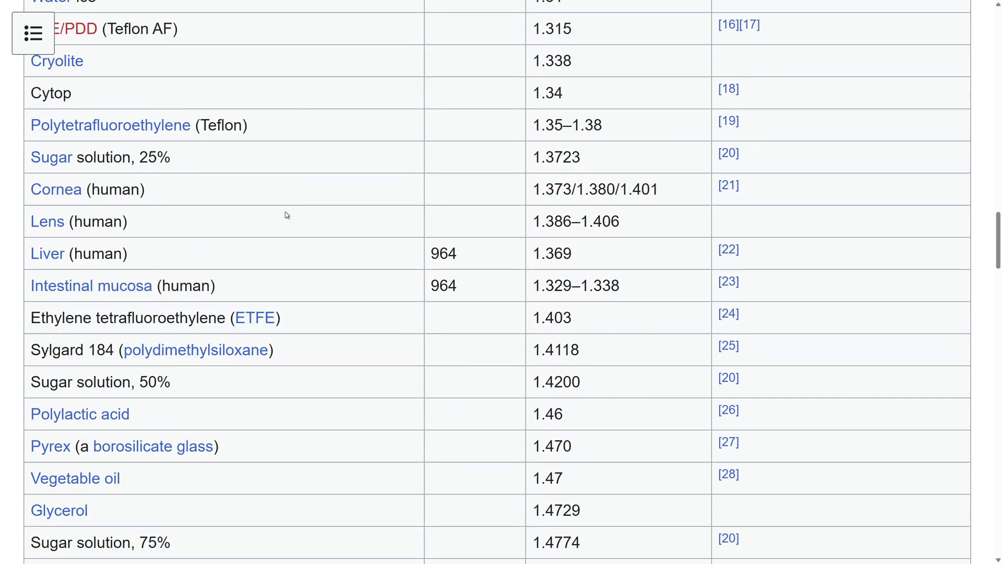
scroll(286, 215, down, 1)
scroll(286, 215, down, 2)
scroll(286, 215, down, 1)
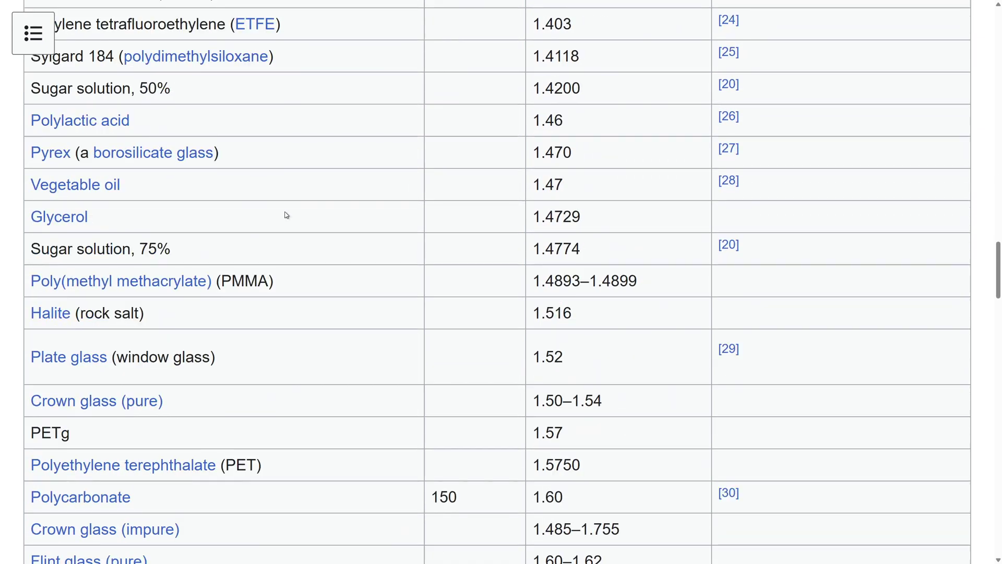
scroll(286, 215, down, 2)
scroll(286, 215, down, 2)
scroll(286, 215, down, 1)
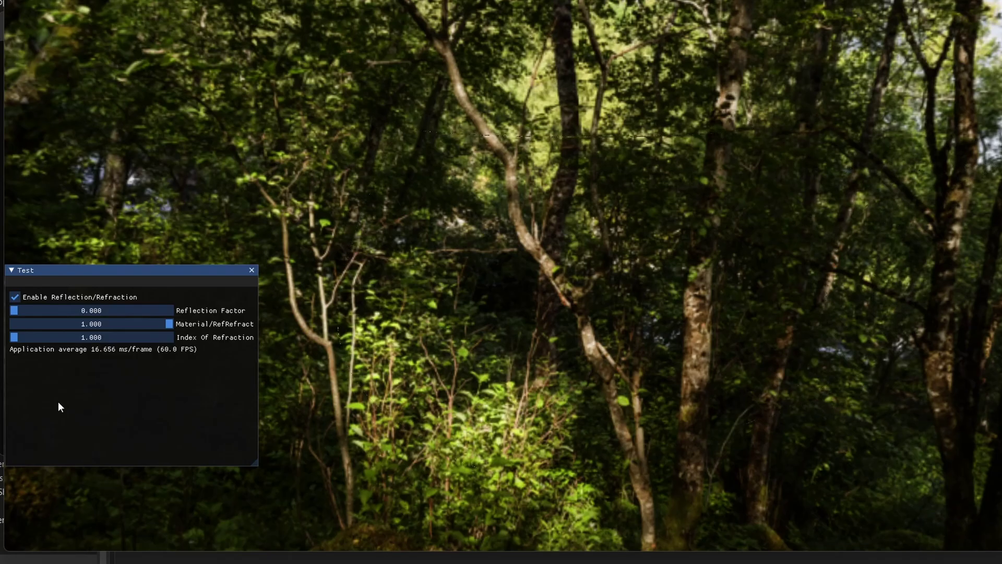
Raise Index Of Refraction from 1.000 through 1.030 to about 1.08
drag(13, 339, 16, 339)
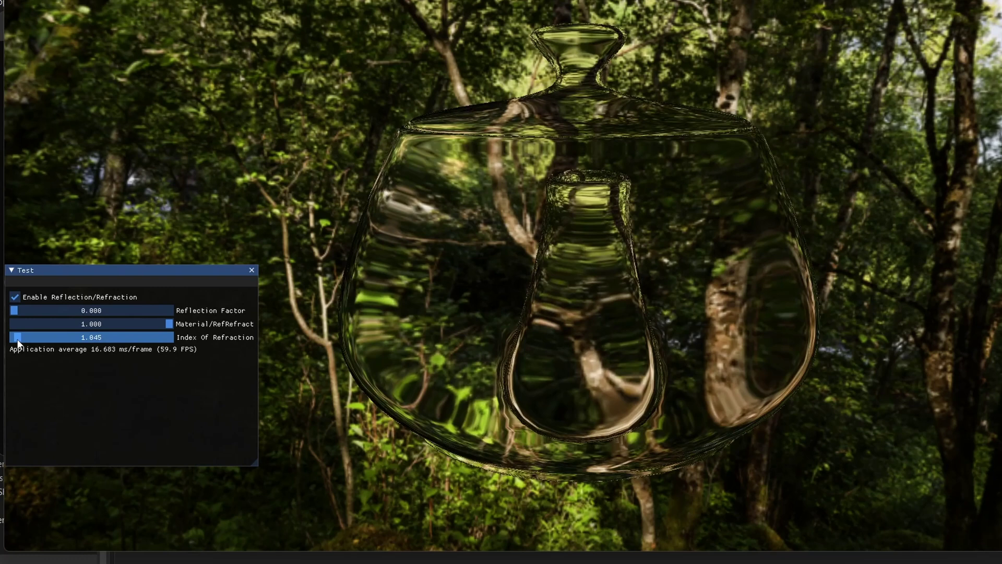
drag(16, 340, 23, 339)
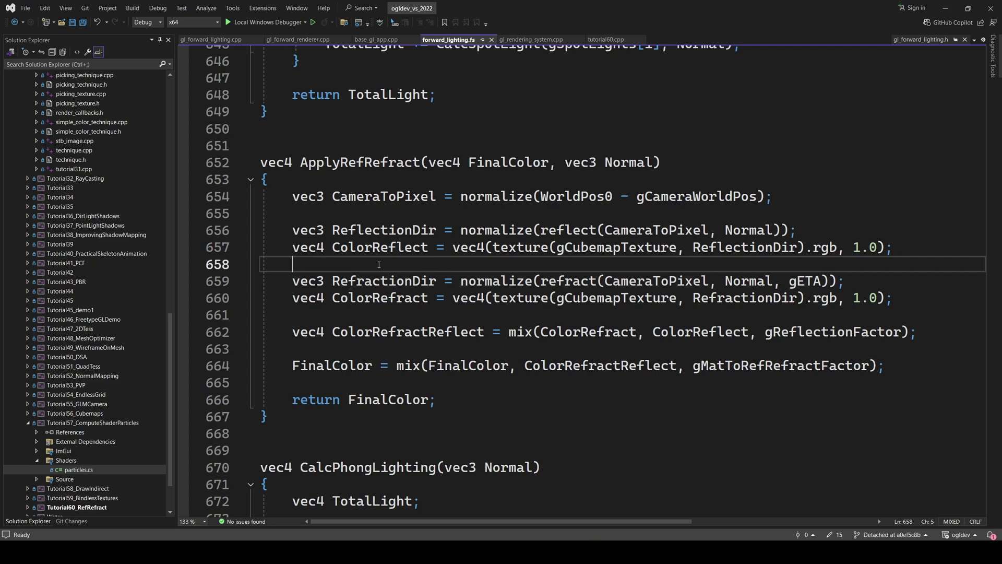
Highlight RefractionDir, CameraToPixel, Normal and gETA in the refract call on line 659
double_click(372, 249)
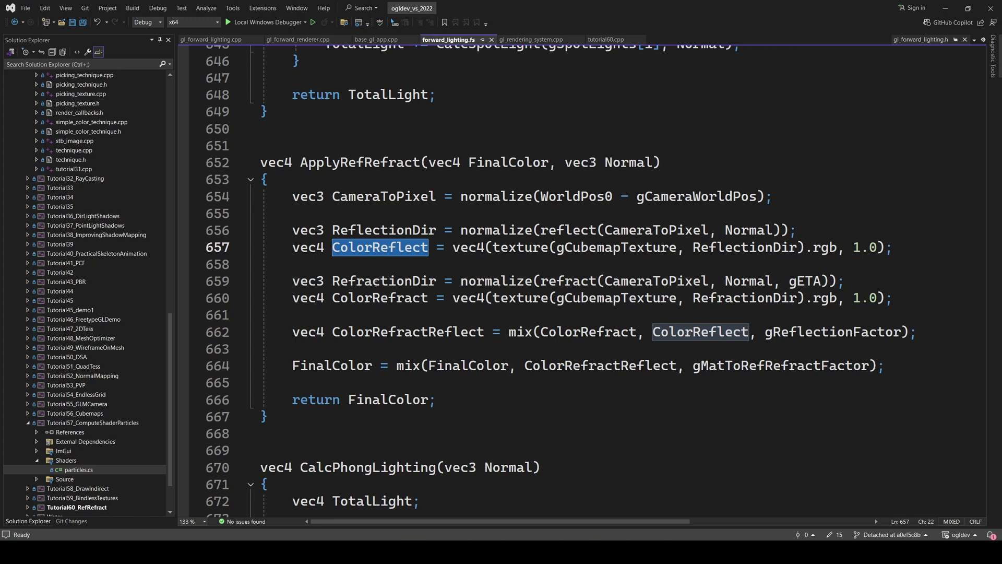
double_click(357, 282)
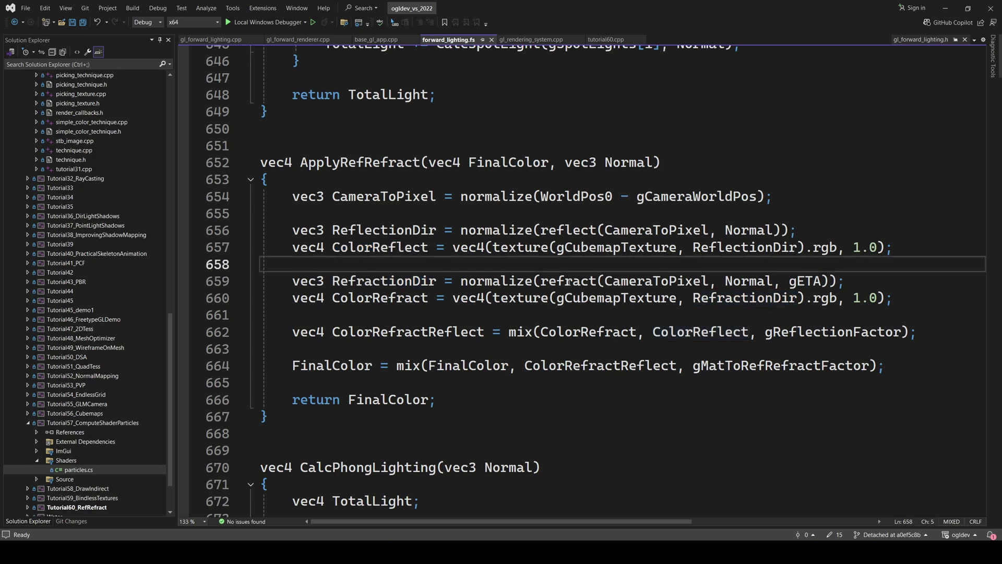
double_click(569, 282)
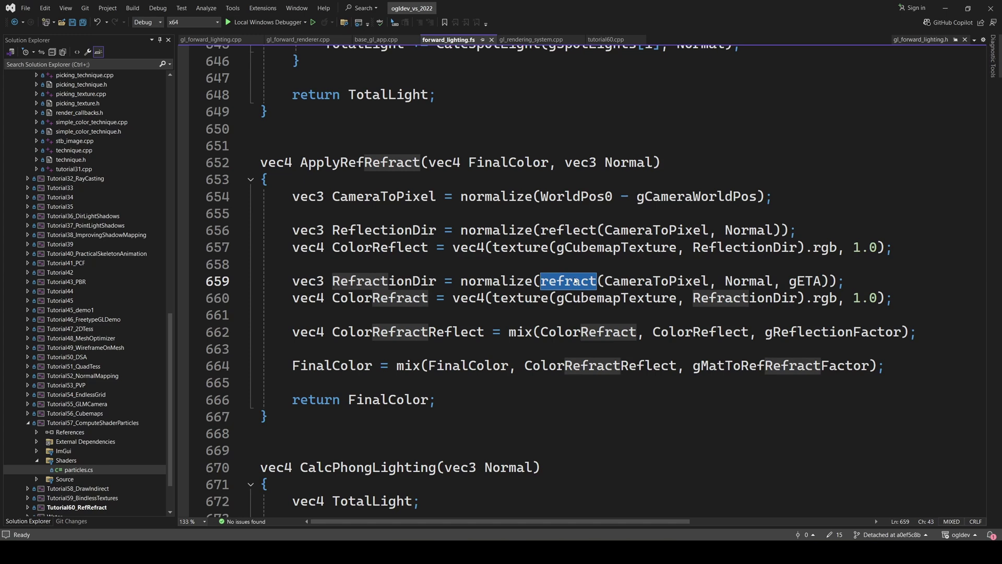
double_click(557, 229)
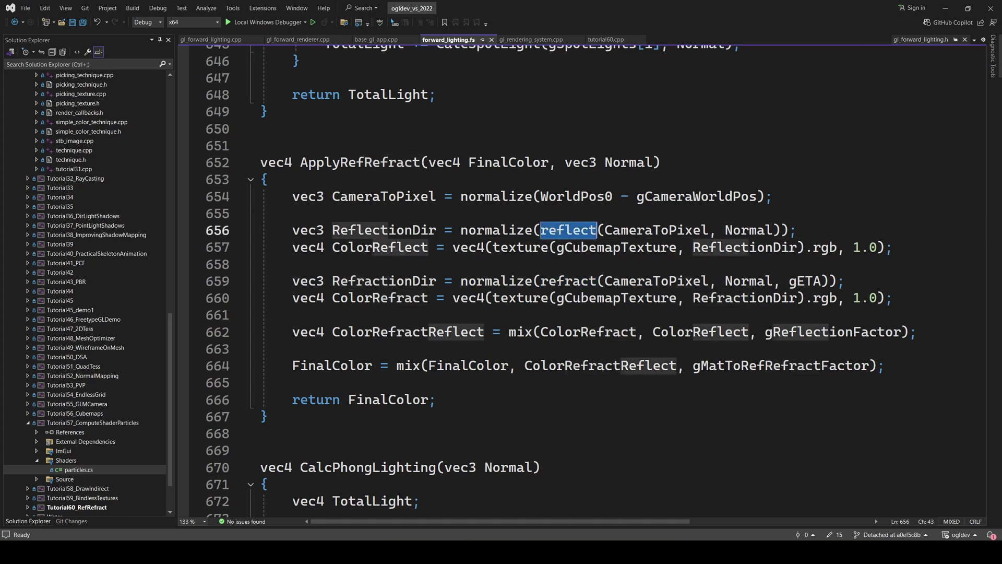
double_click(569, 281)
double_click(629, 284)
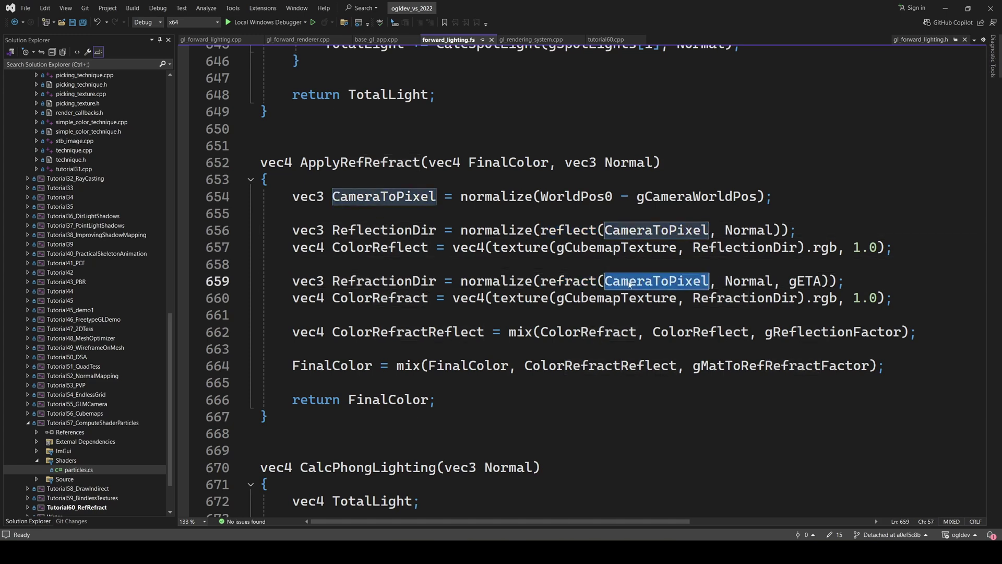
double_click(732, 282)
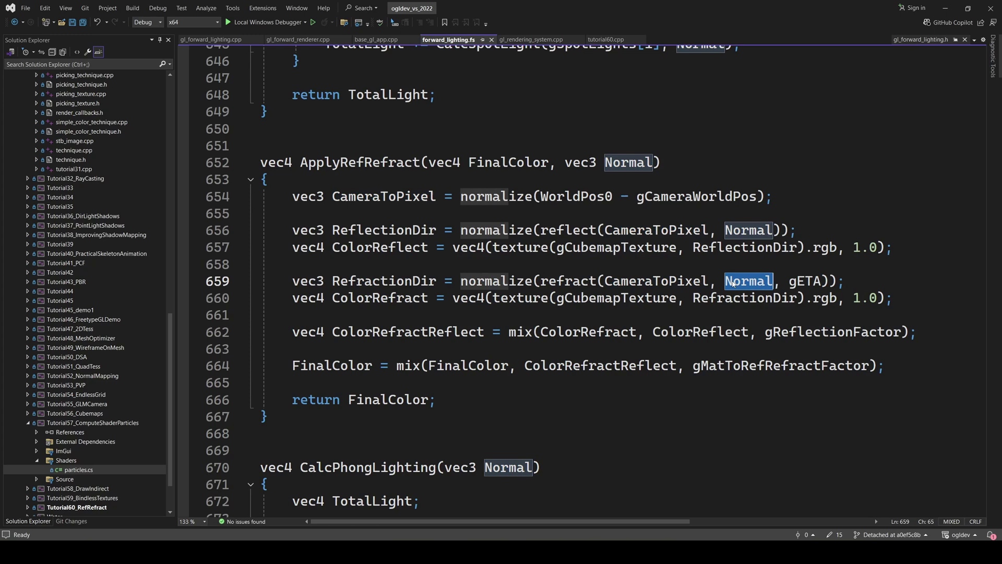
double_click(560, 282)
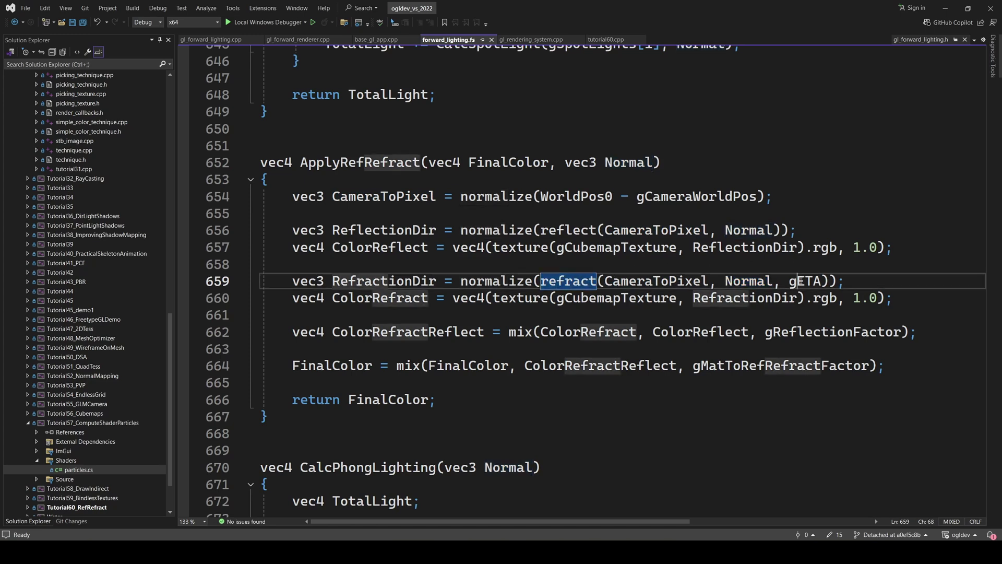
double_click(805, 281)
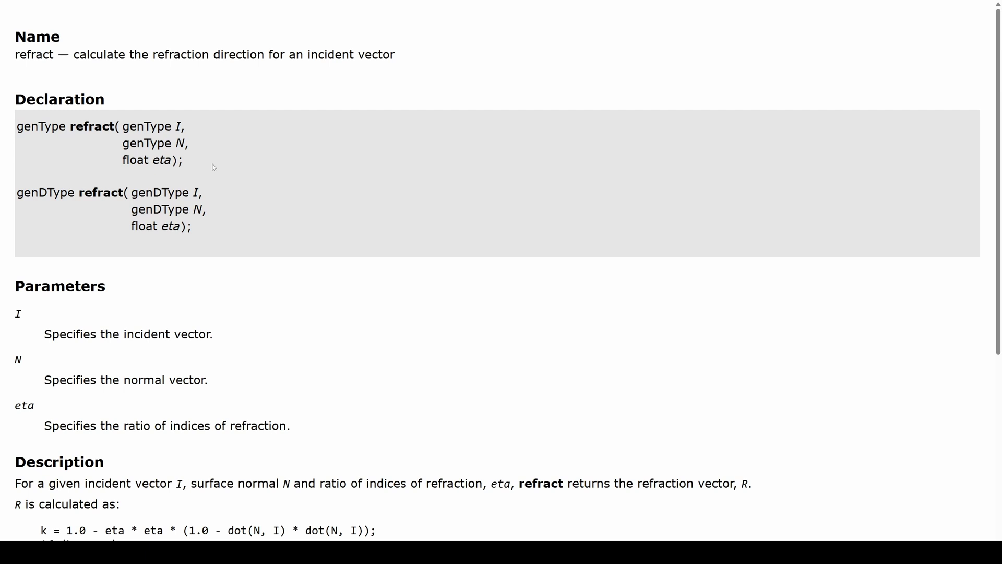
Highlight eta and refract in the declaration, plus the eta parameter description
double_click(161, 159)
double_click(92, 125)
double_click(24, 404)
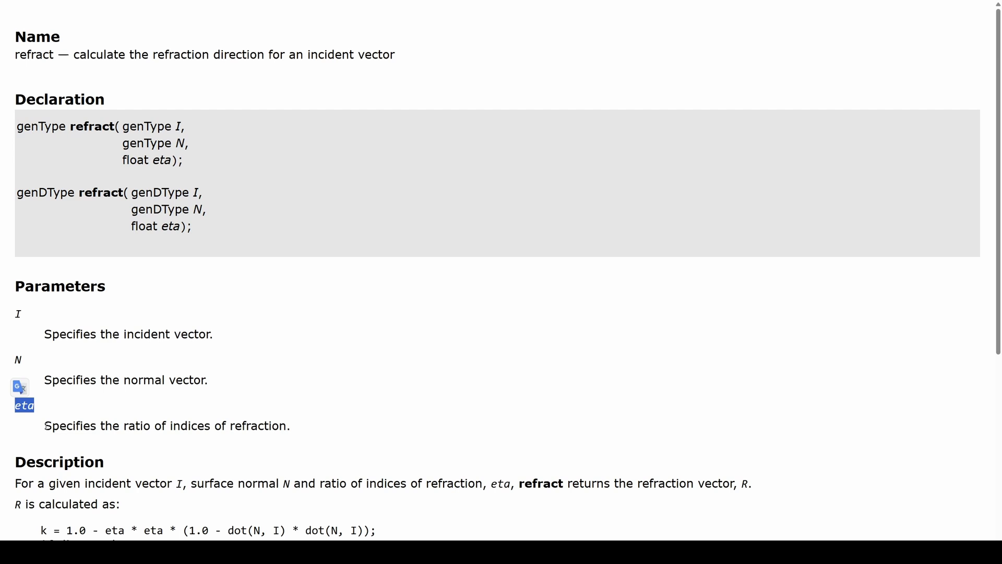
drag(43, 426, 291, 429)
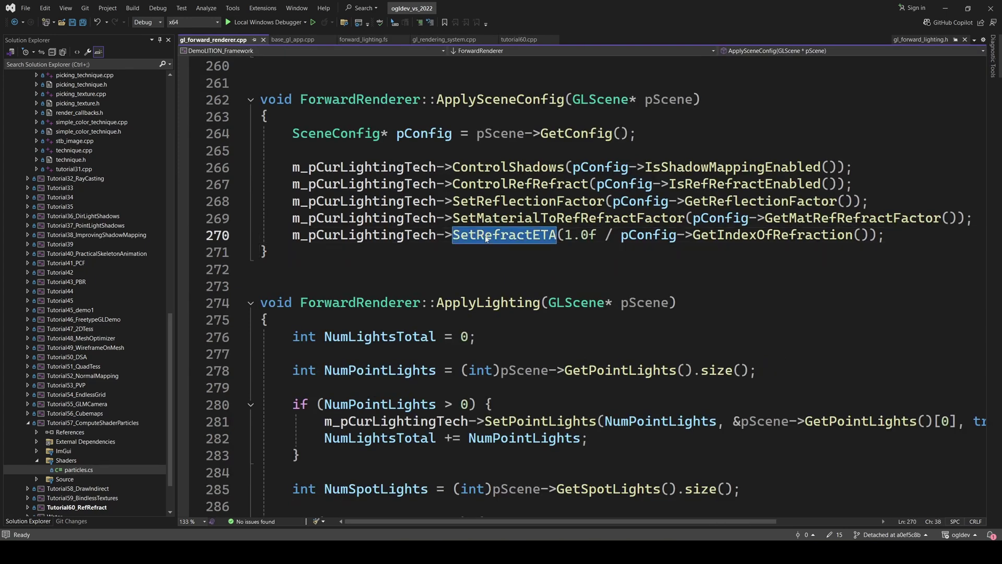
Mark SetRefractETA's 1.0f / pConfig->GetIndexOfRefraction() argument in ApplySceneConfig
double_click(382, 237)
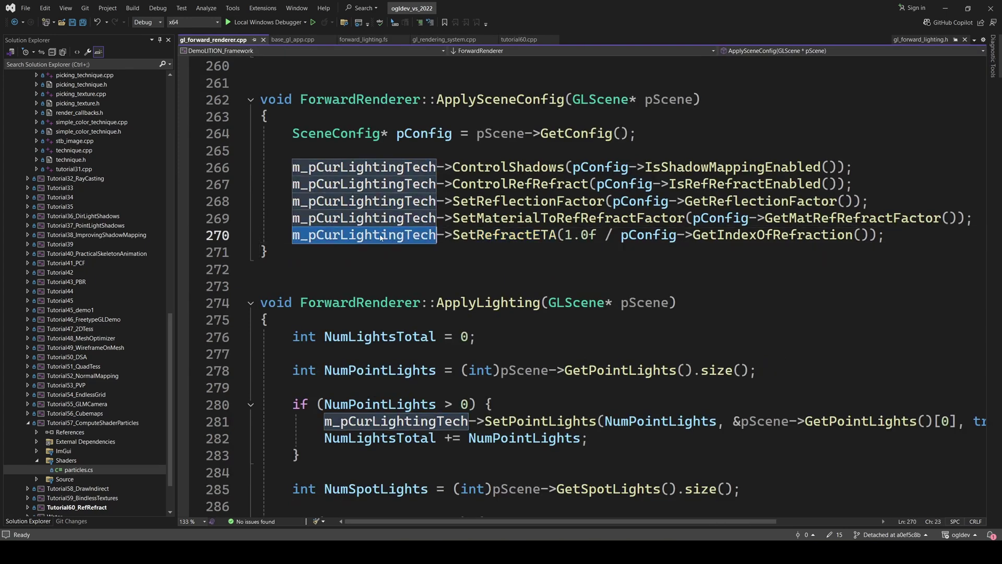
drag(565, 235, 869, 236)
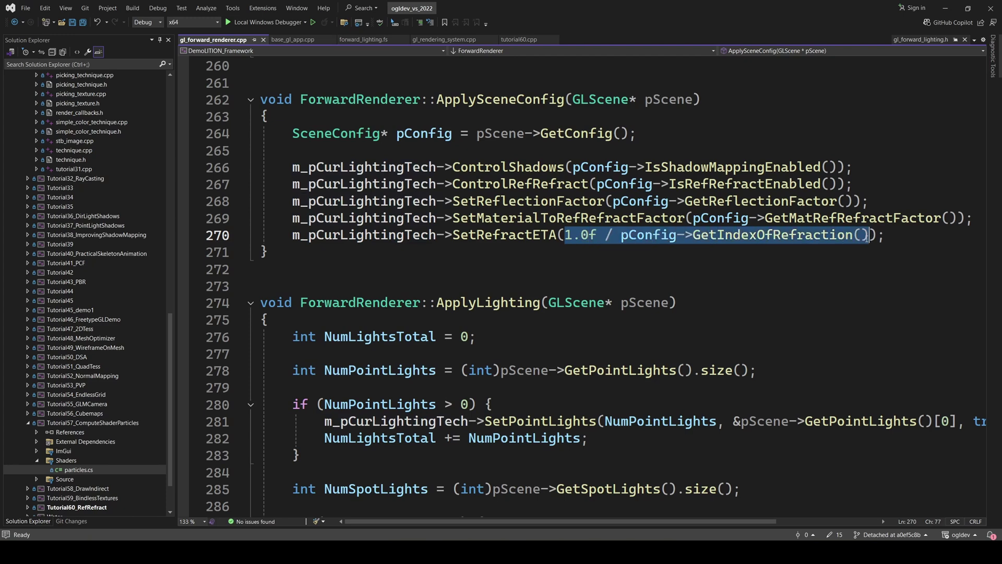
click(643, 238)
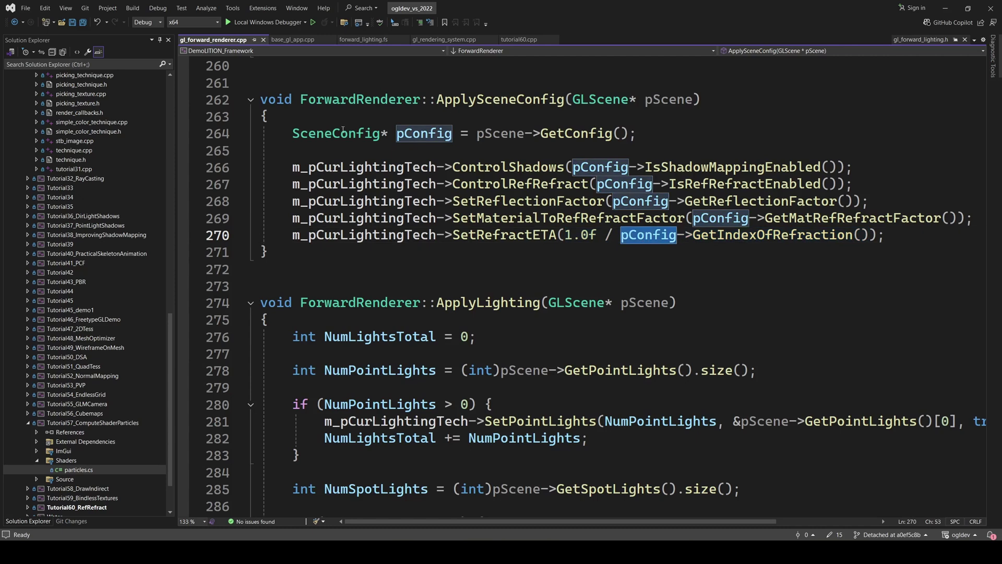
double_click(343, 132)
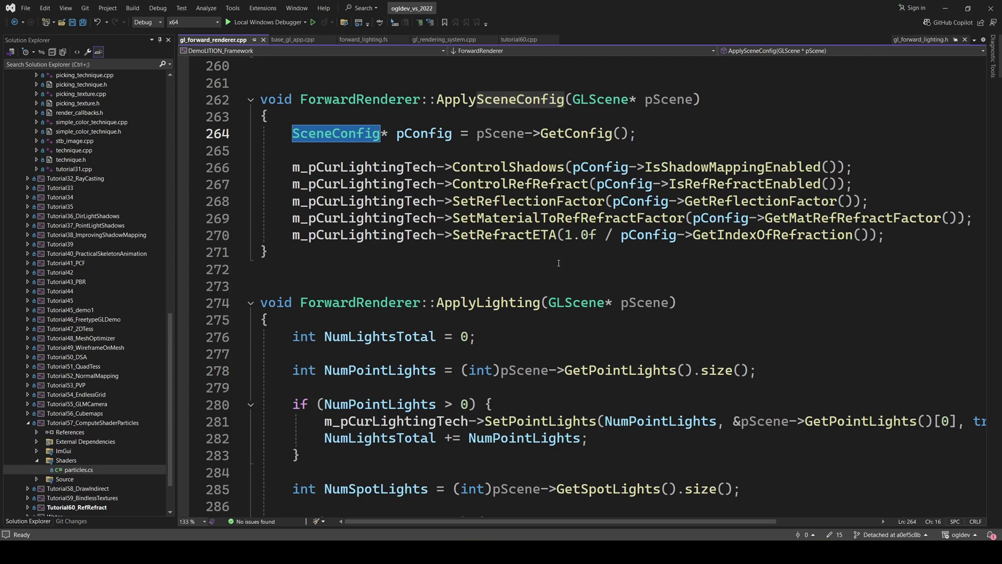
click(571, 253)
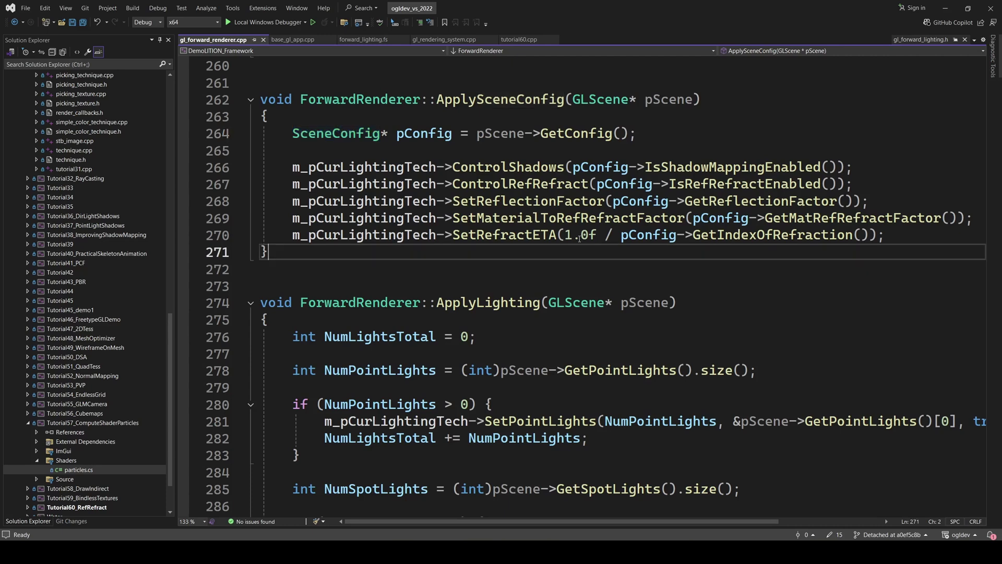
mouse_move(564, 235)
mouse_down()
mouse_move(853, 235)
mouse_move(865, 246)
mouse_up()
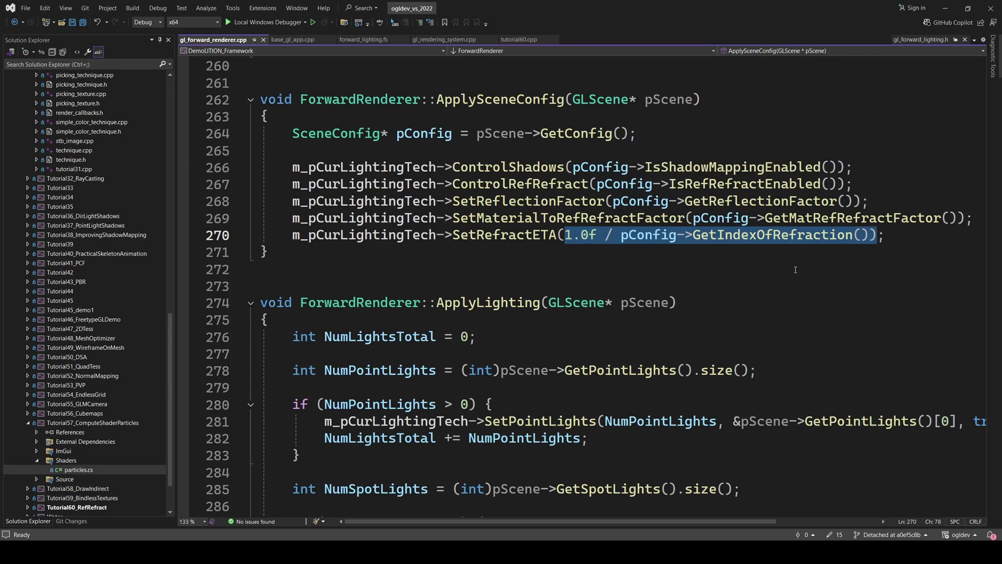
In forward_lighting.fs, review ColorRefract sampling gCubemapTexture along RefractionDir on line 660
click(363, 40)
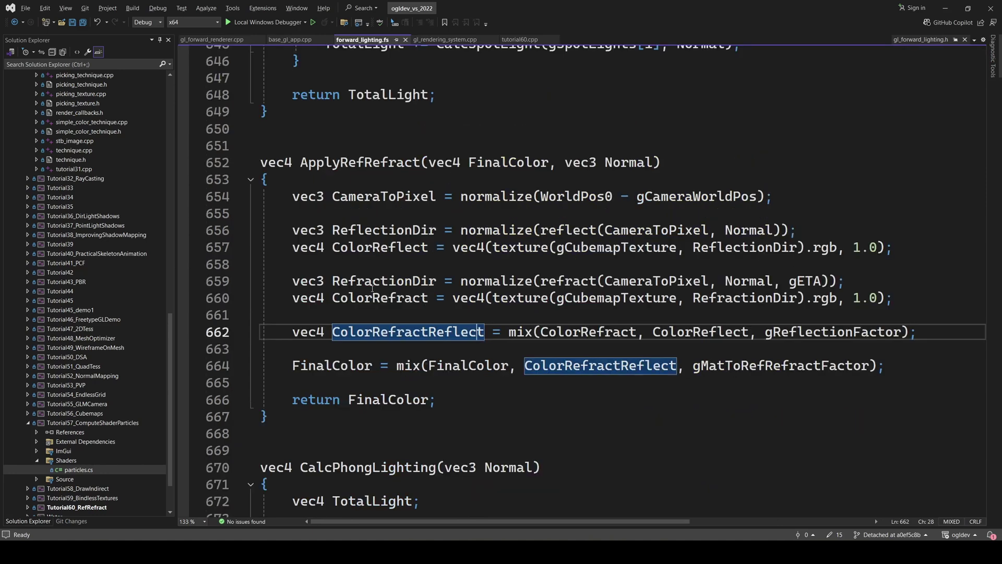
double_click(364, 282)
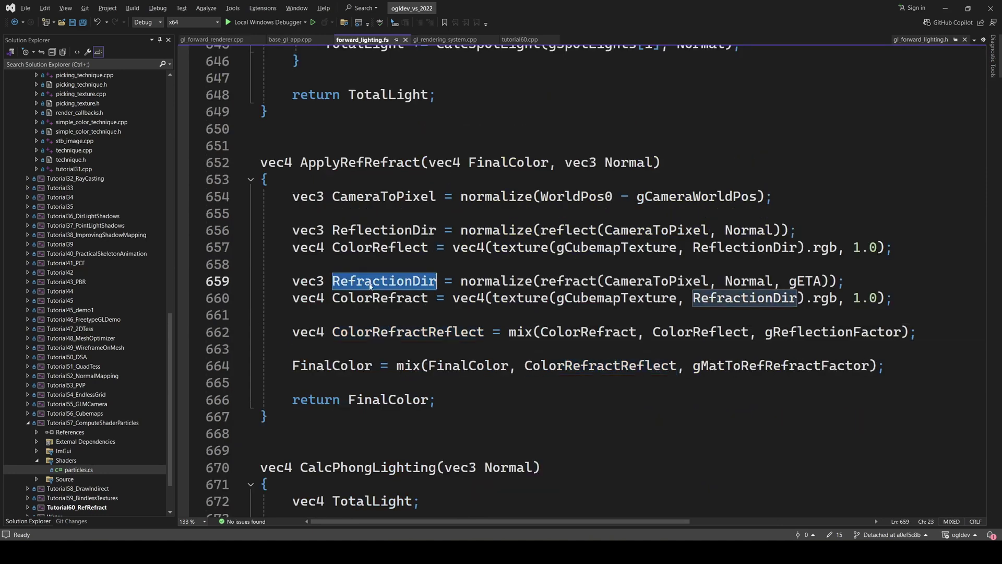
double_click(517, 297)
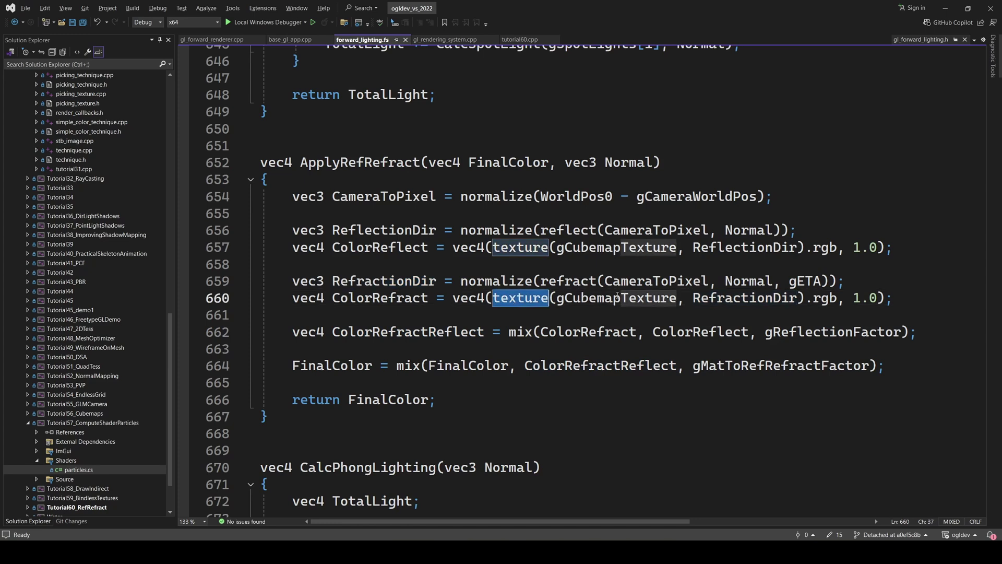
double_click(618, 296)
double_click(741, 297)
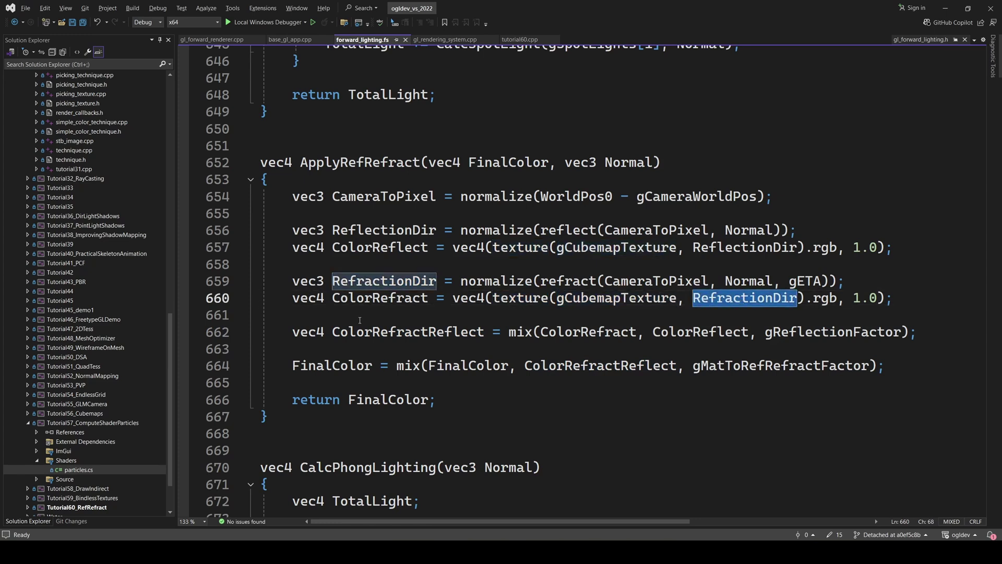
double_click(380, 298)
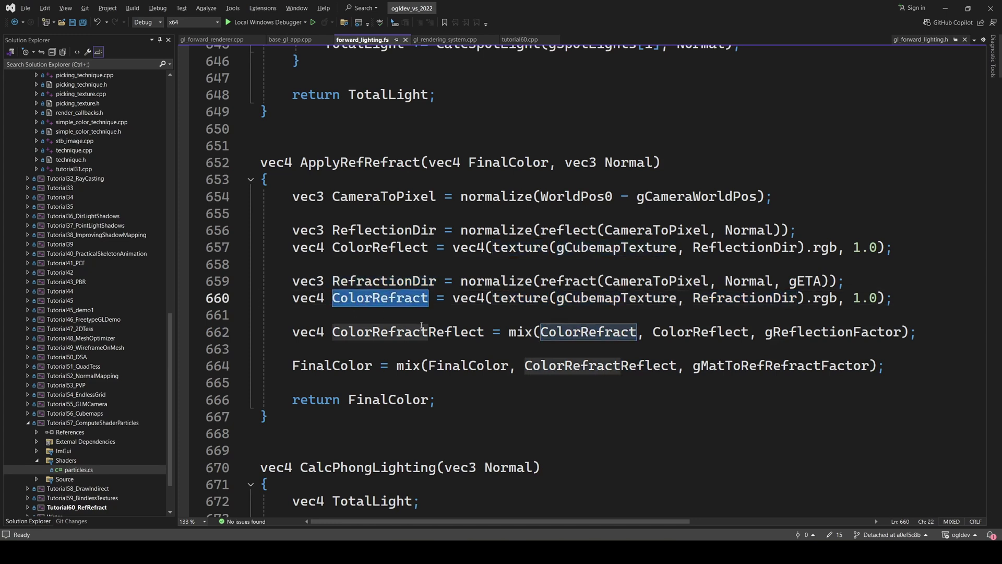
Review the mix of ColorRefract and ColorReflect by gReflectionFactor on line 662
double_click(521, 332)
double_click(589, 332)
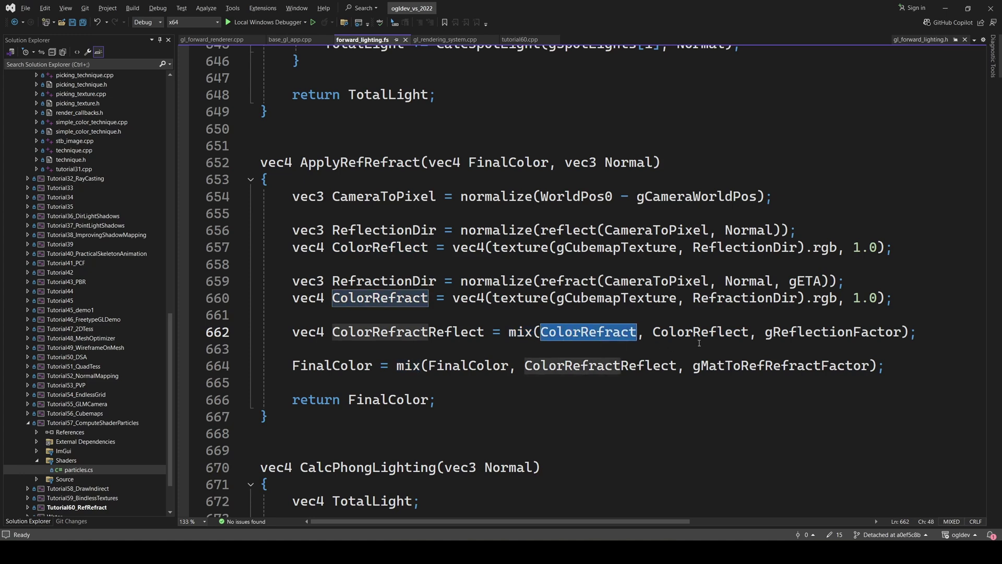
double_click(677, 332)
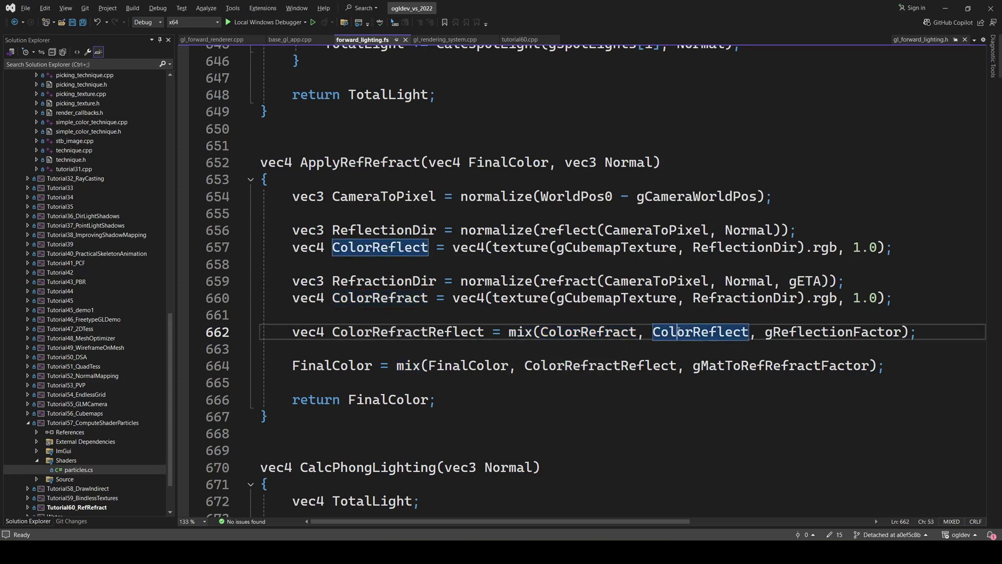
double_click(807, 332)
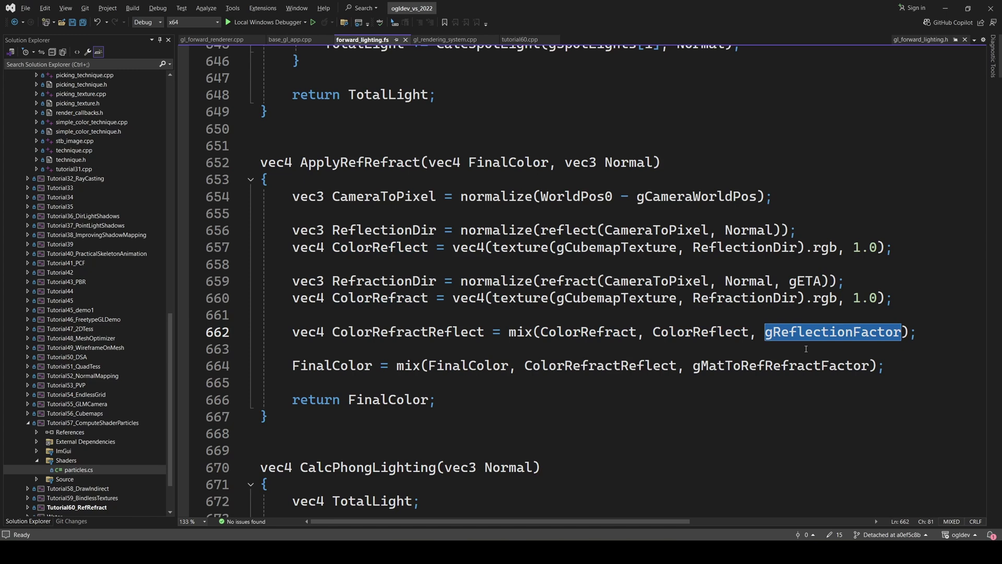
Review line 664's final mix of FinalColor and ColorRefractReflect by gMatToRefRefractFactor
drag(397, 365, 679, 365)
double_click(721, 366)
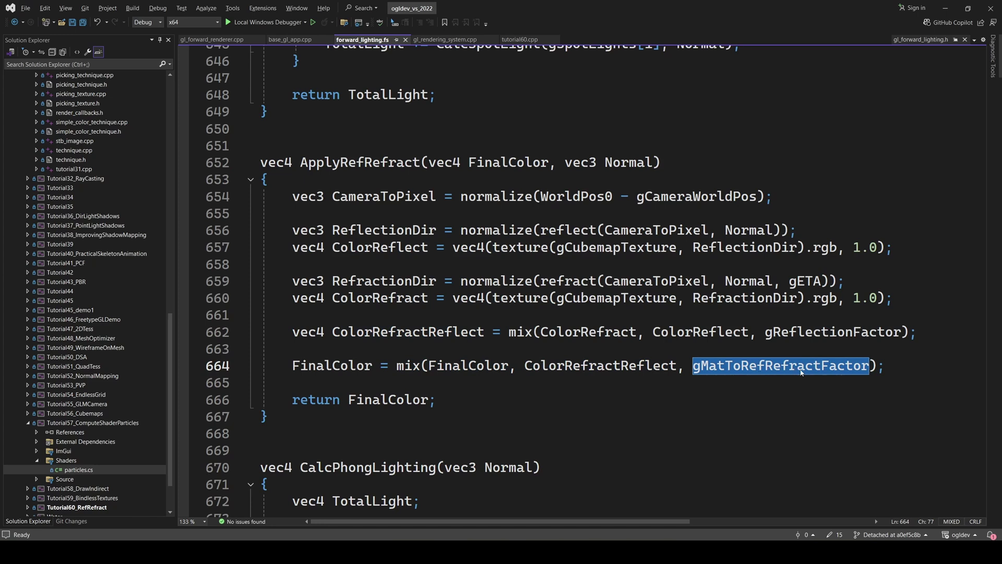
key(Down)
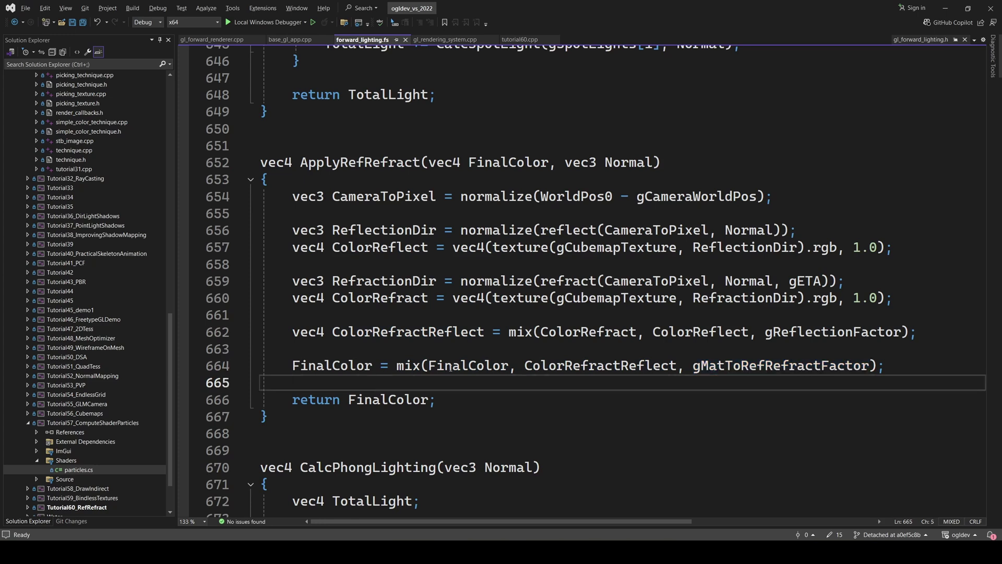
double_click(467, 365)
drag(507, 332, 707, 332)
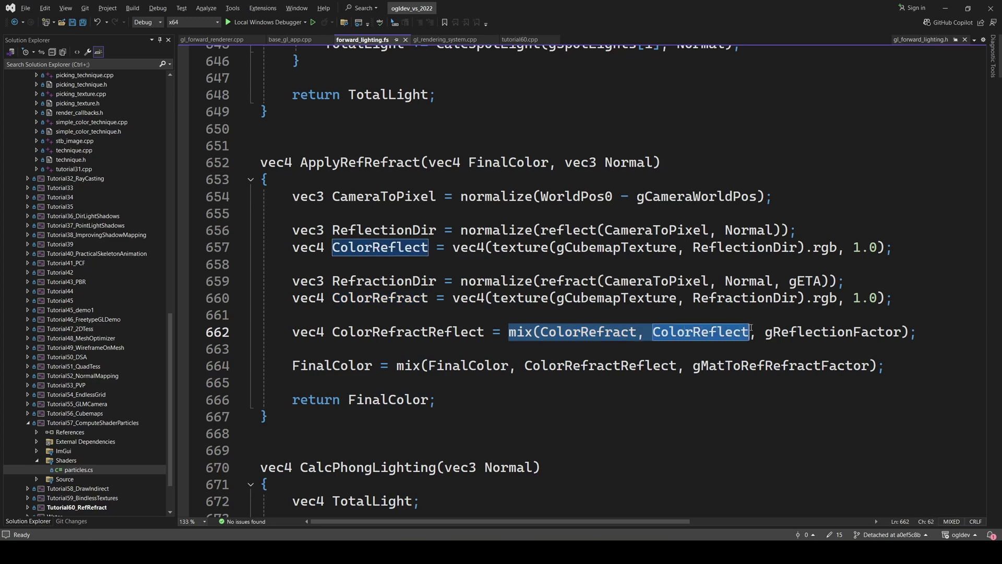
click(353, 350)
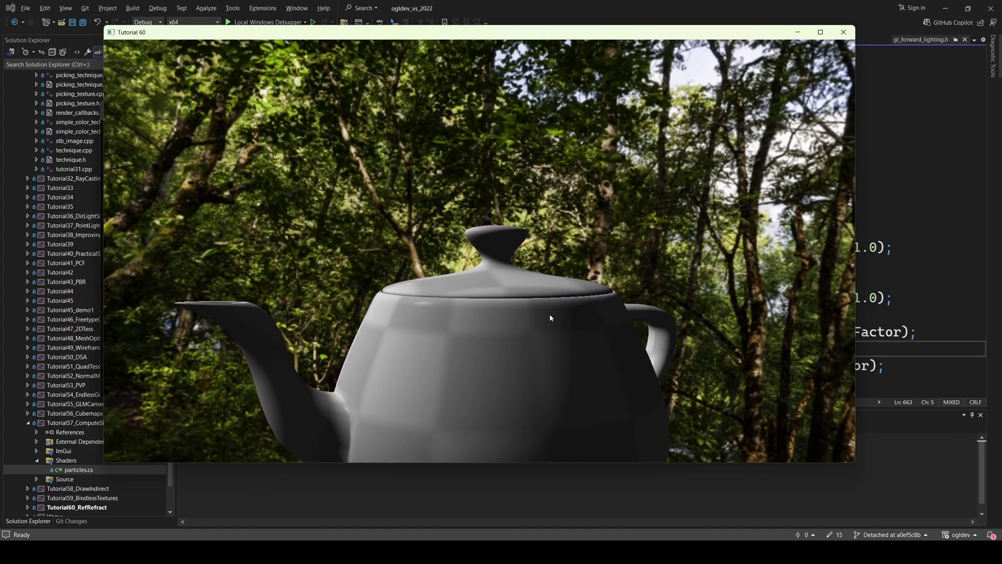
Enable Reflection/Refraction, set Reflection Factor to 1.000 and Material/RefRefract to 0.346
mouse_move(550, 317)
mouse_down()
mouse_move(544, 257)
mouse_move(547, 296)
mouse_up()
click(111, 292)
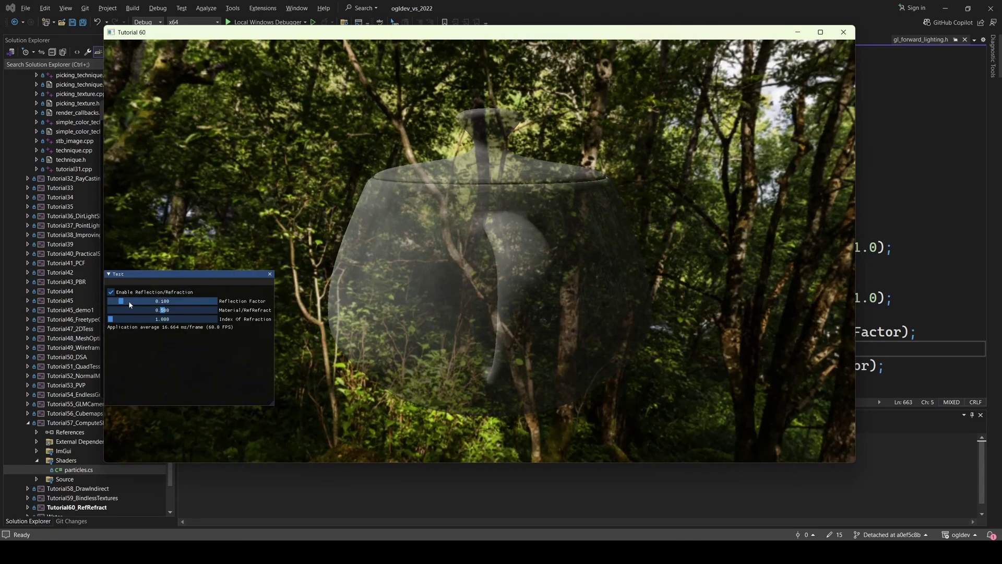
drag(125, 302, 273, 330)
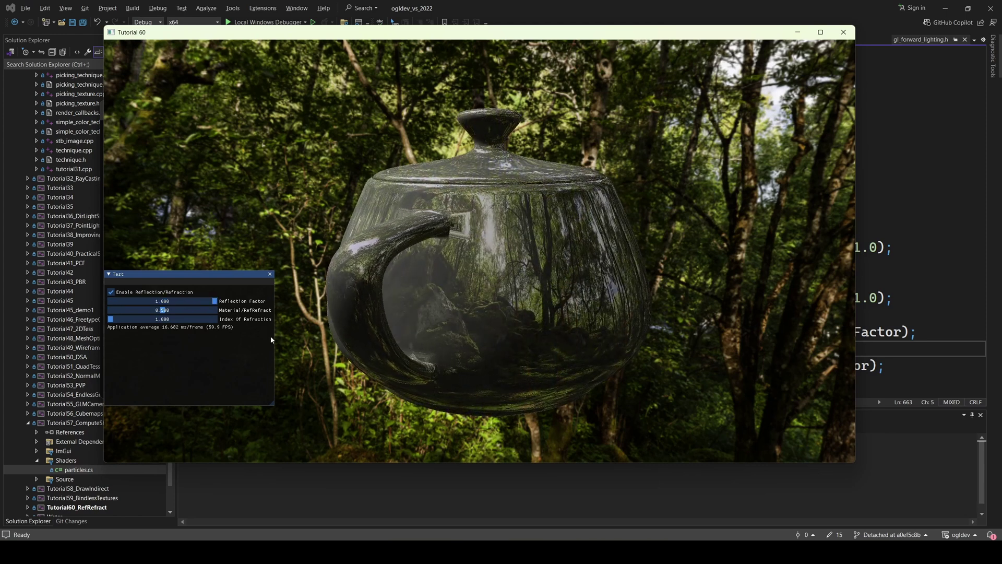
drag(164, 313, 109, 312)
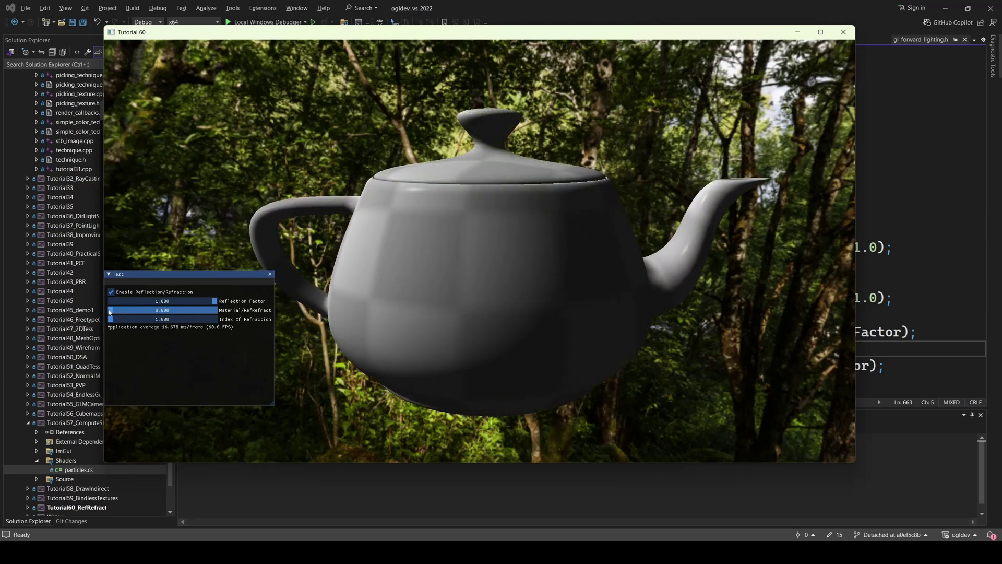
mouse_move(109, 312)
mouse_down()
mouse_move(222, 315)
mouse_move(146, 312)
mouse_up()
Lower the reflection factor, raise Material/RefRefract to ~0.70, and set index of refraction ~1.62
drag(214, 303, 105, 304)
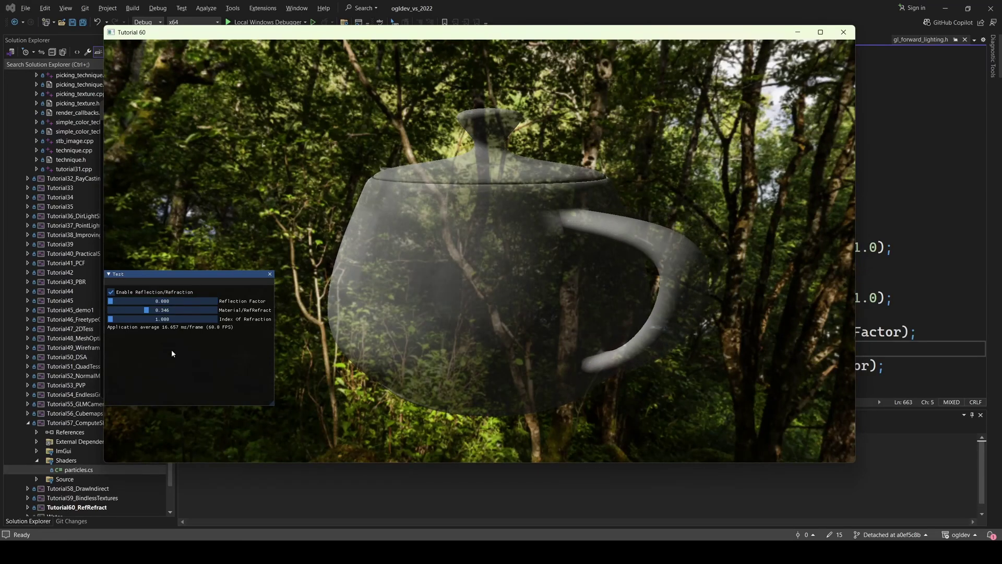
drag(147, 312, 216, 313)
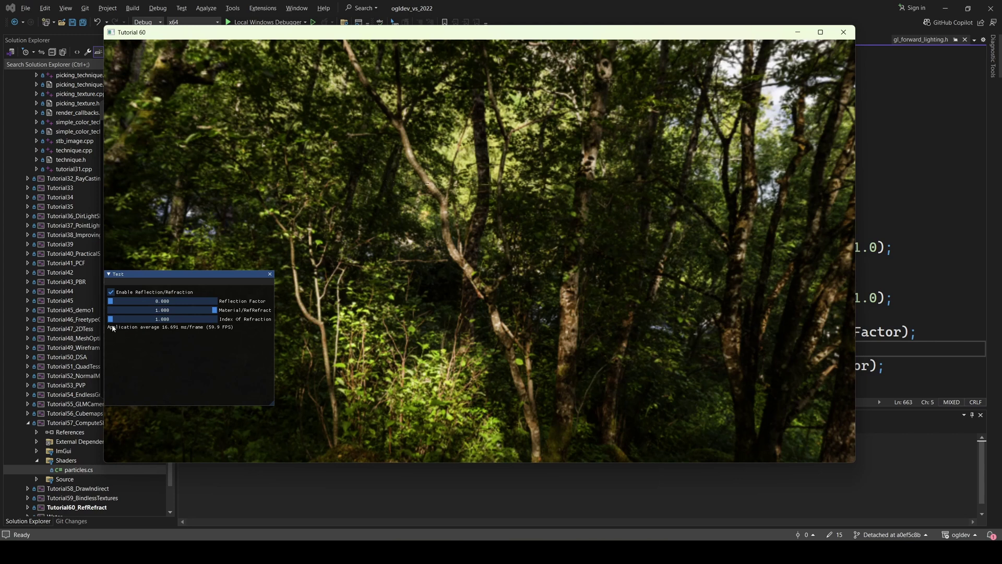
drag(111, 321, 114, 321)
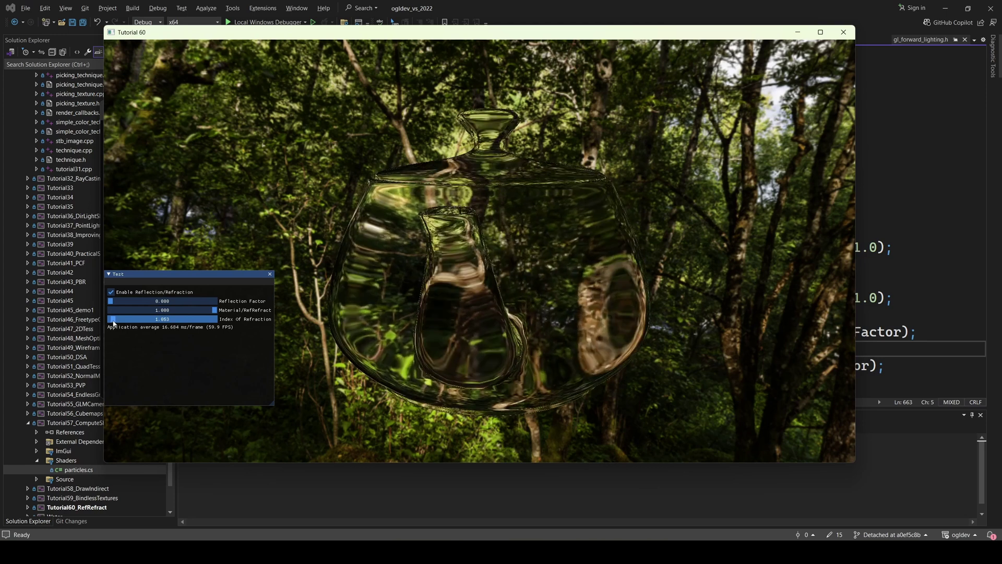
drag(114, 322, 135, 325)
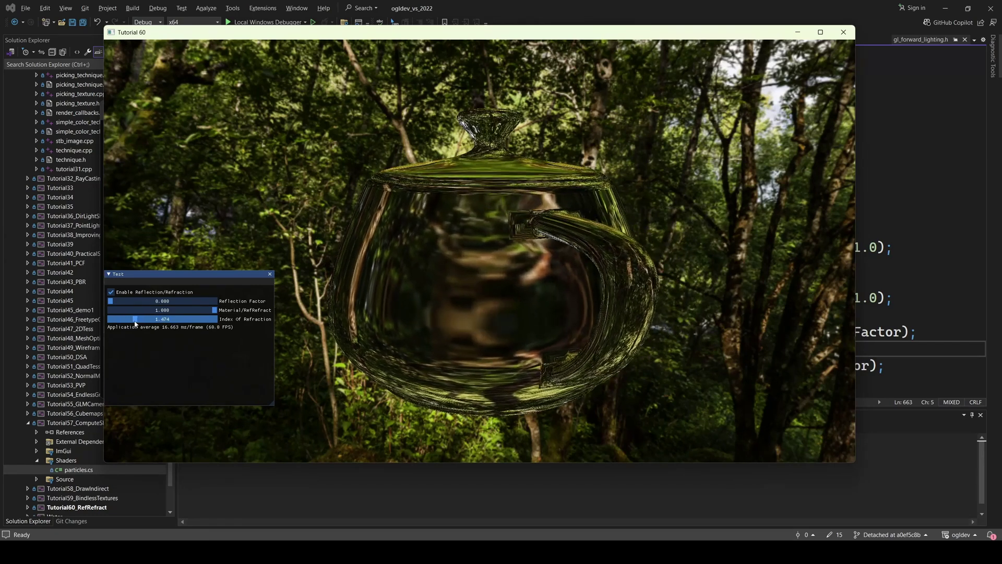
mouse_move(134, 324)
mouse_down()
mouse_move(113, 323)
mouse_move(224, 320)
mouse_move(143, 322)
mouse_up()
Reduce the demo's material-to-refraction mix to about 0.7
drag(213, 311, 131, 304)
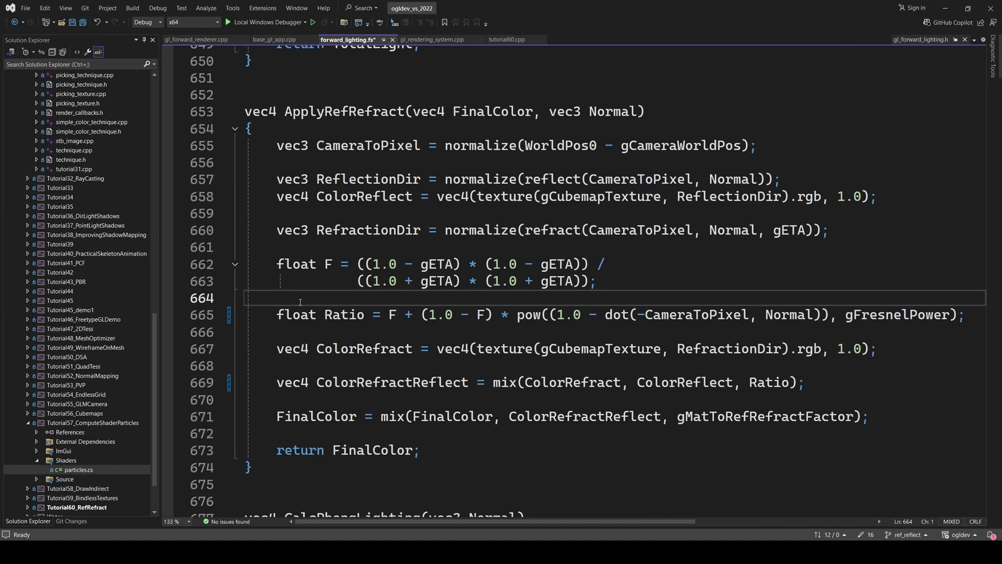
Highlight the F base-reflectance formula and every use of gETA
drag(272, 264, 598, 282)
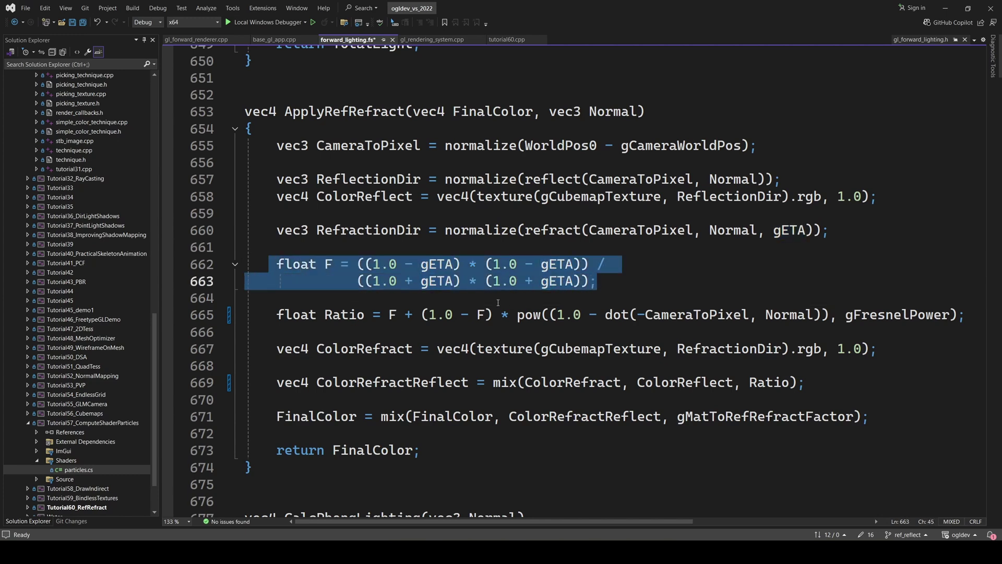
click(358, 298)
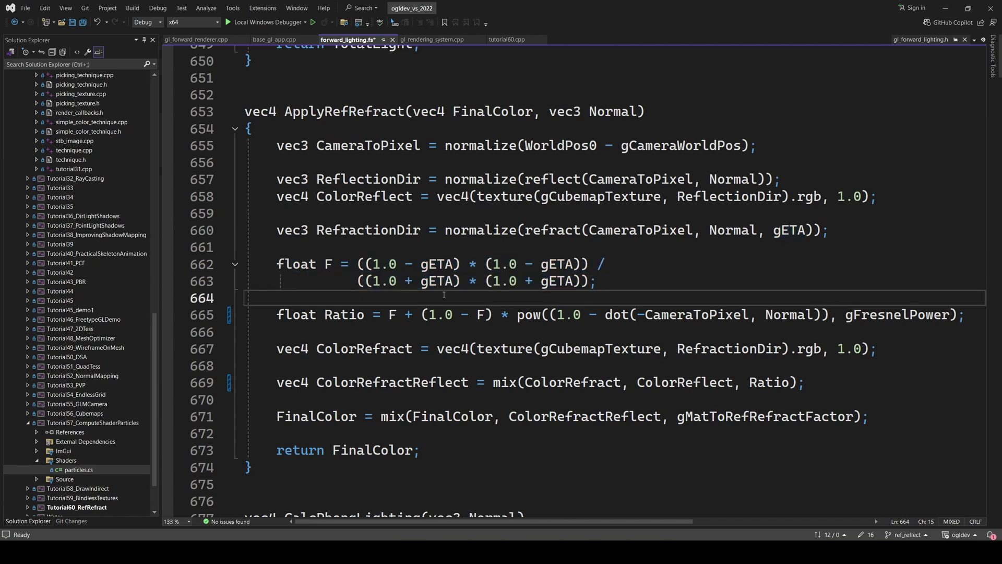
double_click(435, 265)
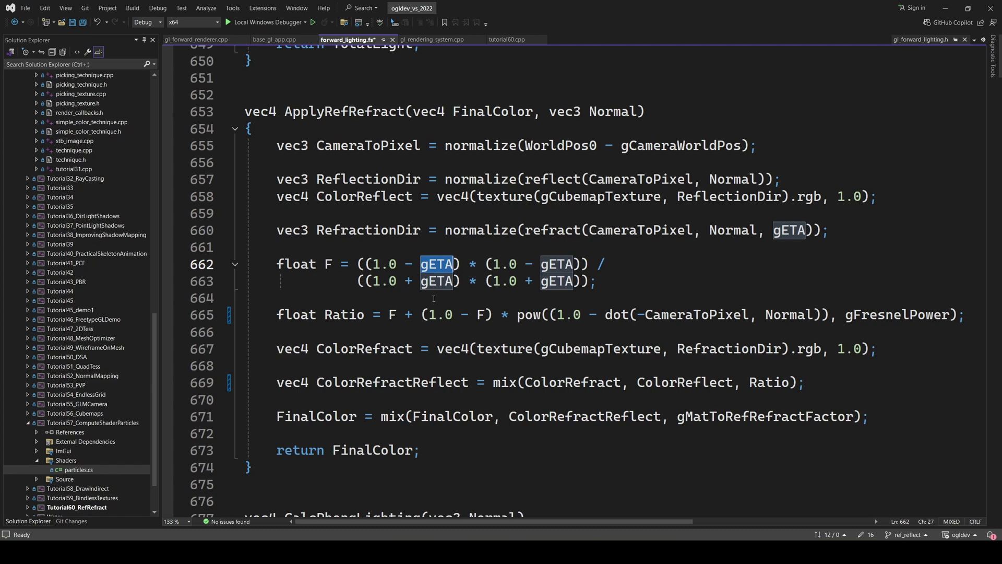
click(357, 298)
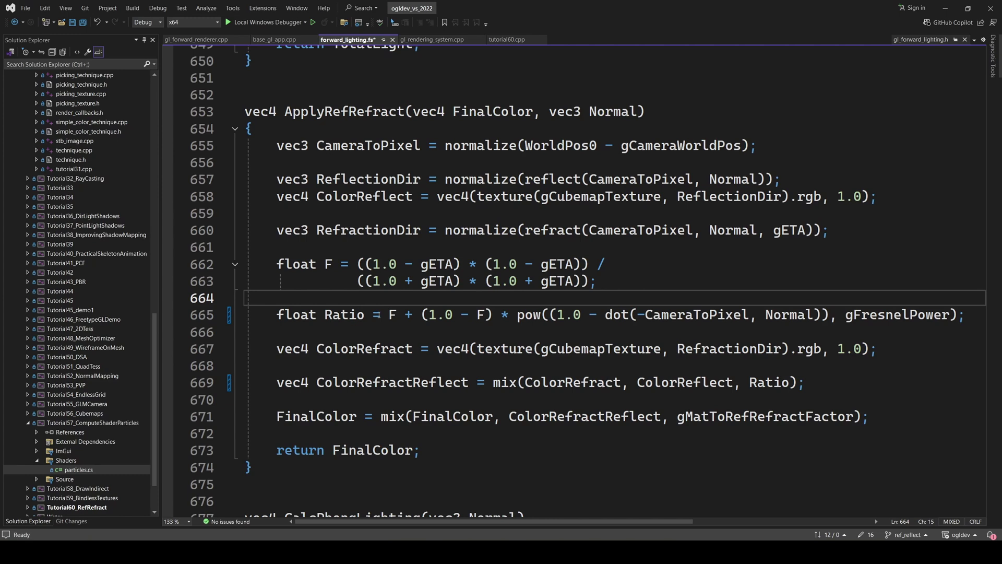
Walk through the Ratio formula's pow call and the negated CameraToPixel term
double_click(344, 314)
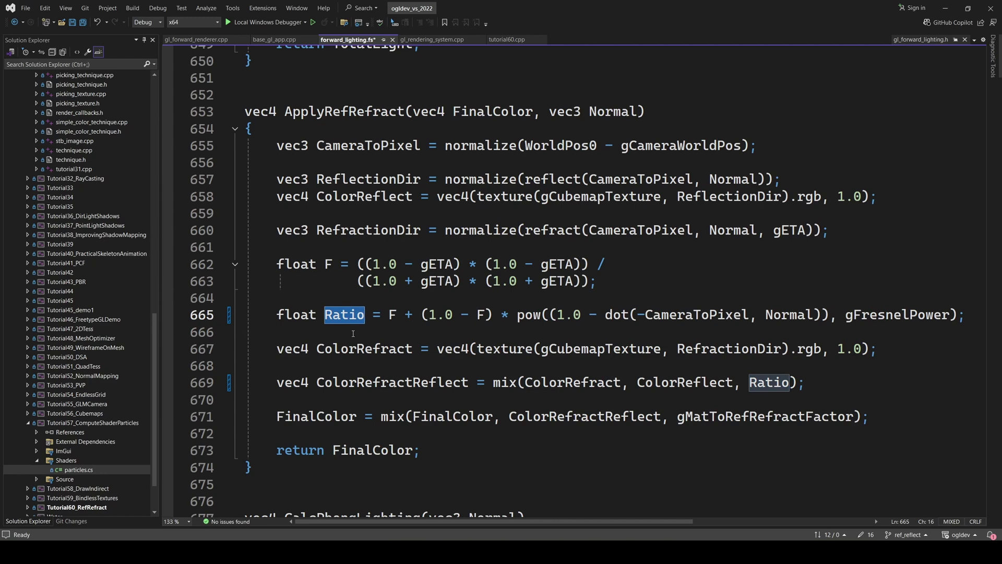
drag(388, 314, 868, 315)
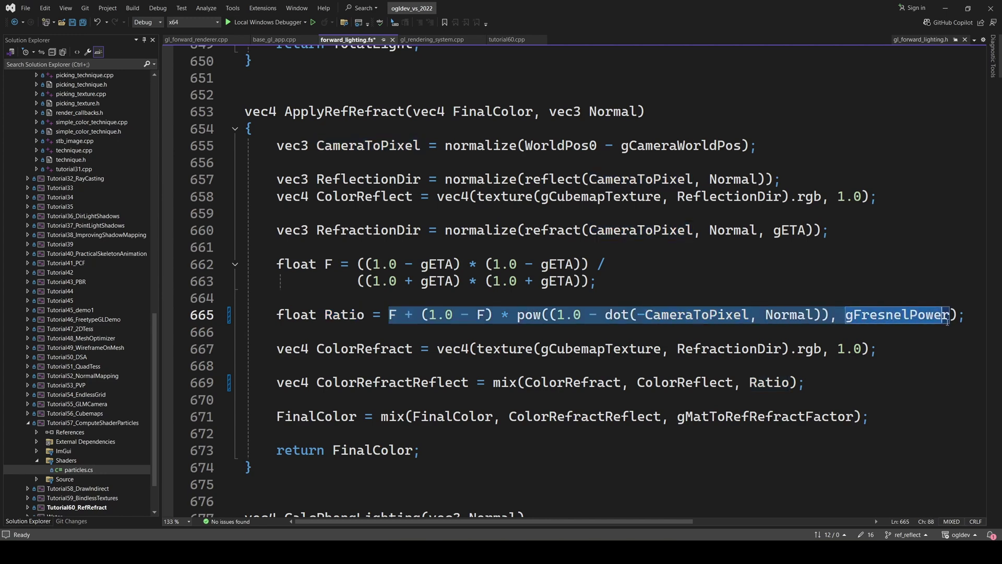
click(528, 315)
double_click(528, 315)
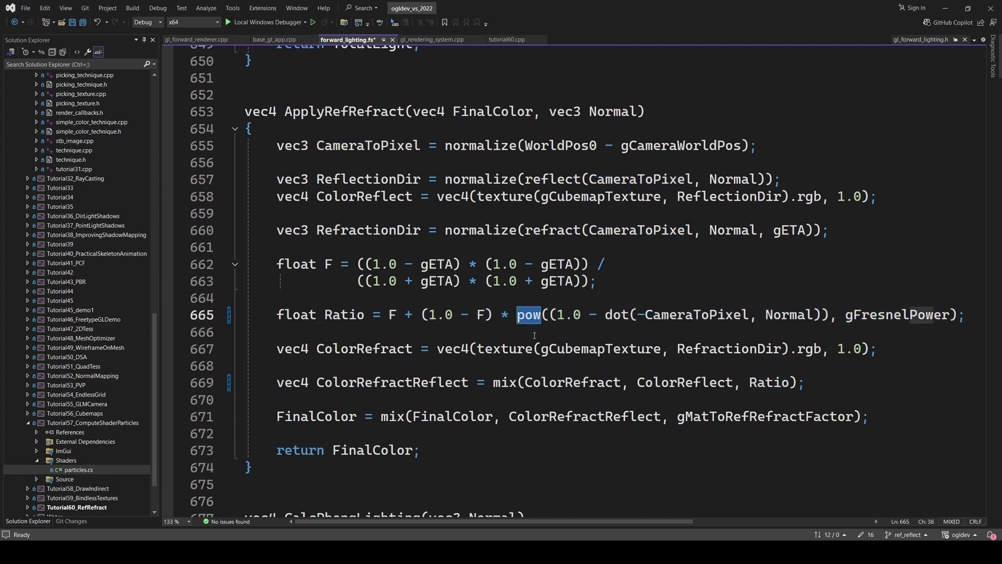
click(640, 315)
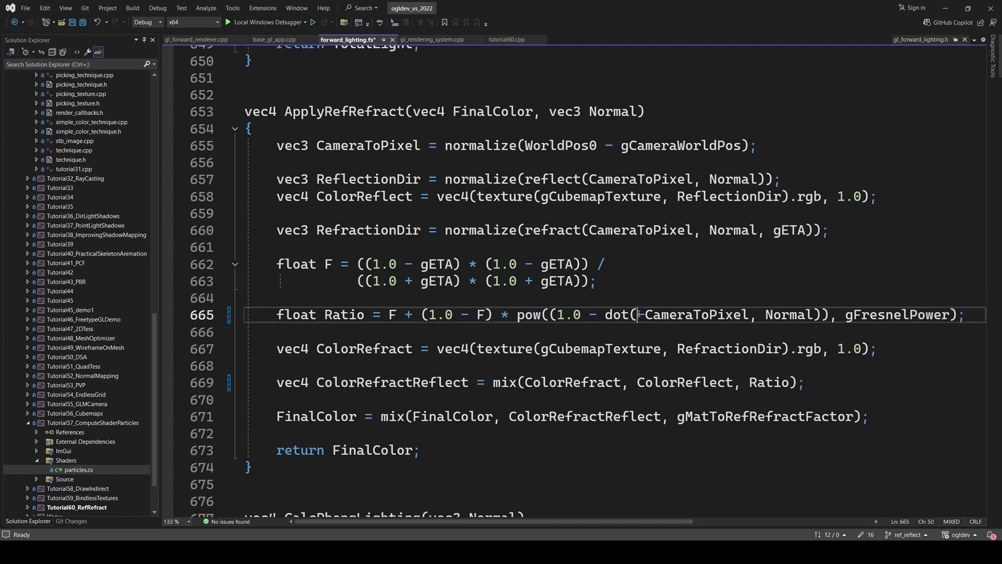
click(649, 315)
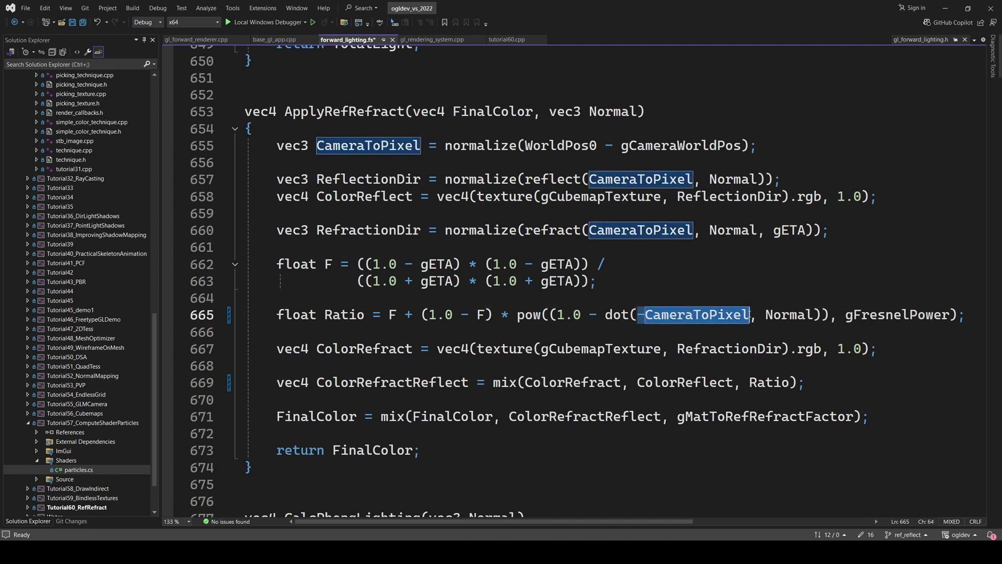
click(640, 315)
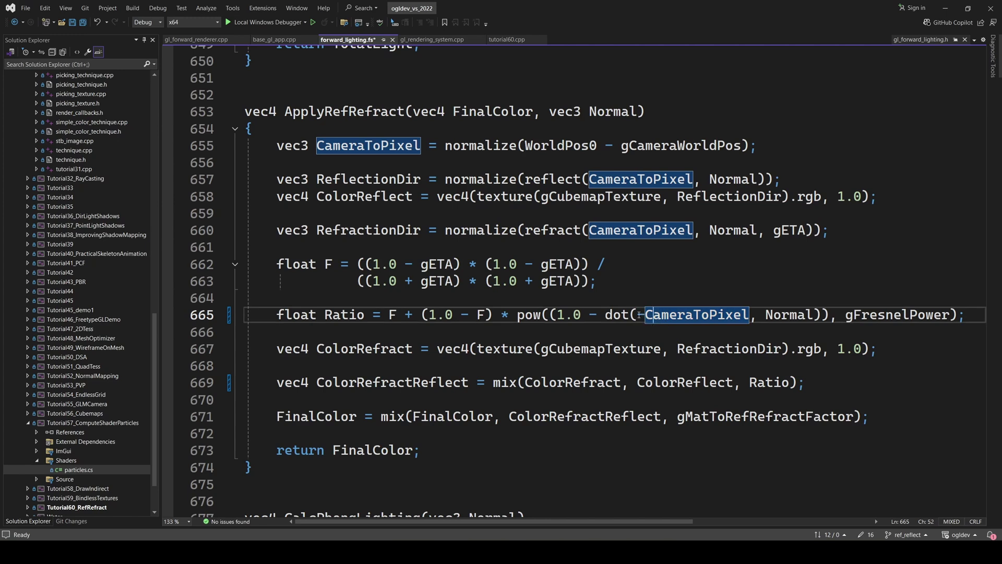
key(shift+Left)
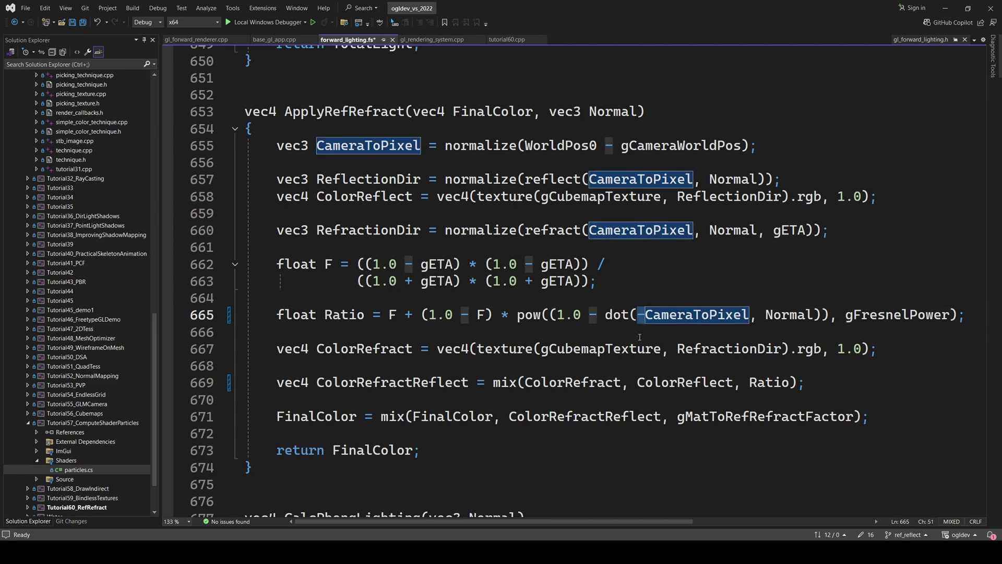
key(Down)
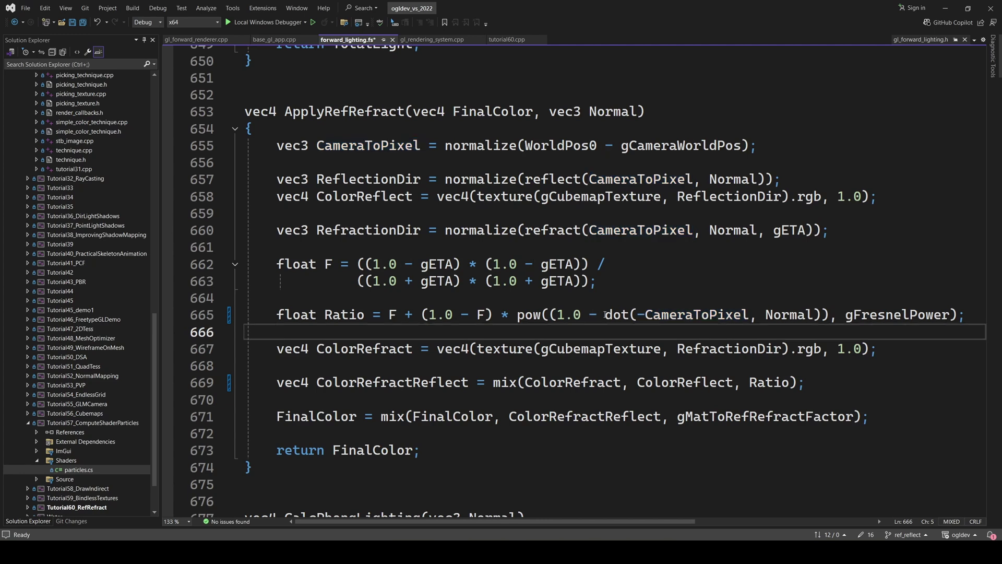
Highlight the CameraToPixel–Normal dot product, the pow function and the gFresnelPower exponent
click(606, 314)
click(694, 314)
click(790, 315)
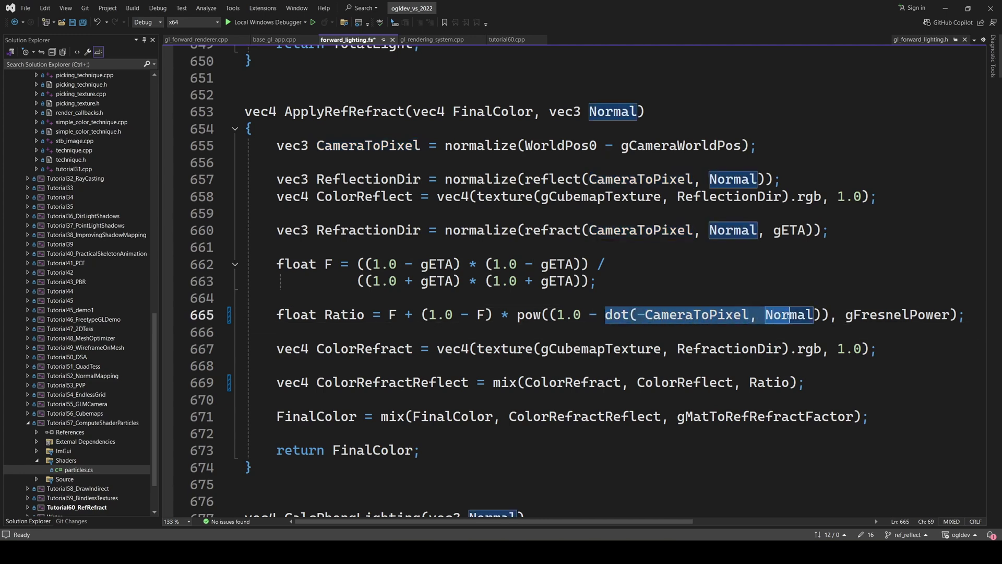
drag(814, 314, 824, 315)
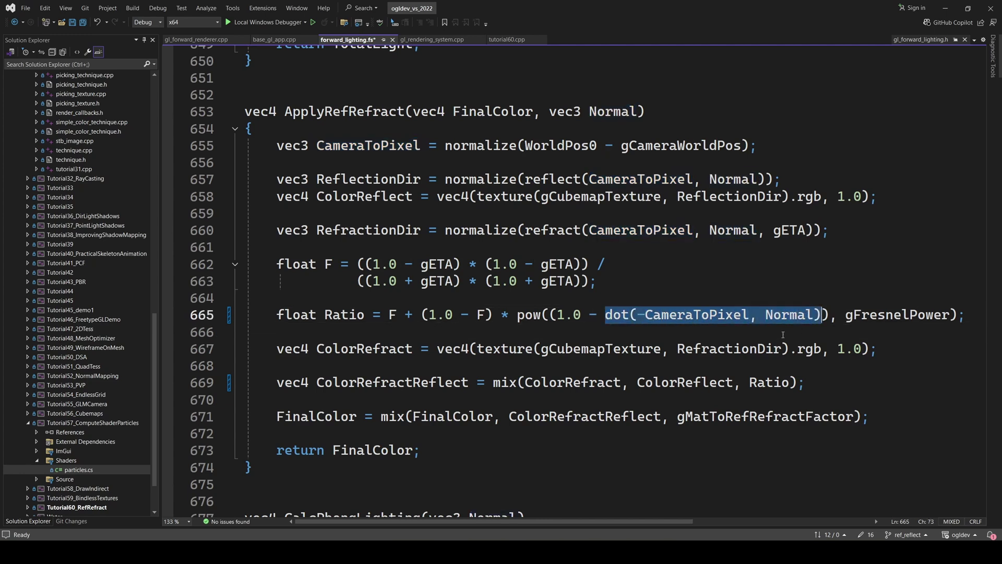
double_click(528, 314)
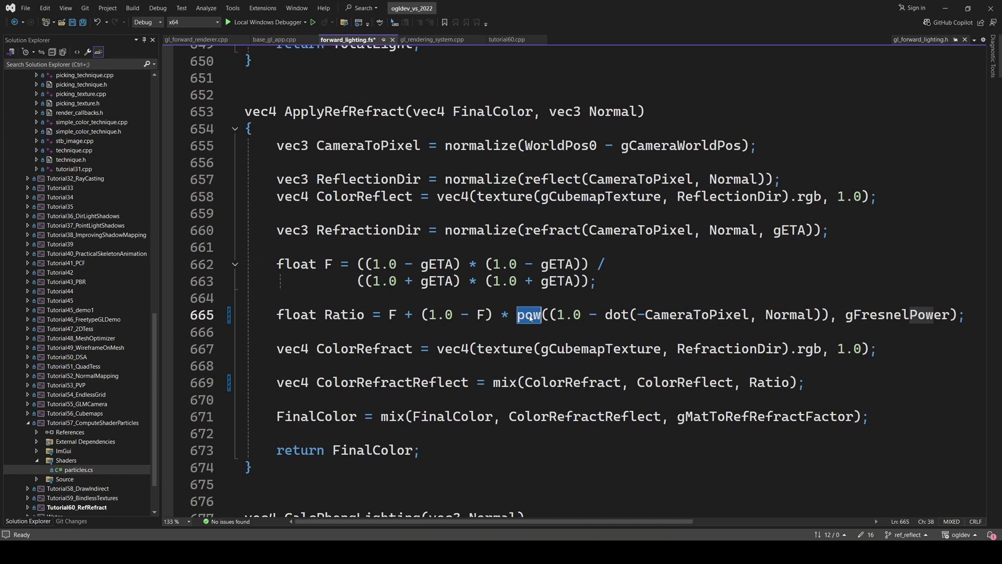
double_click(871, 314)
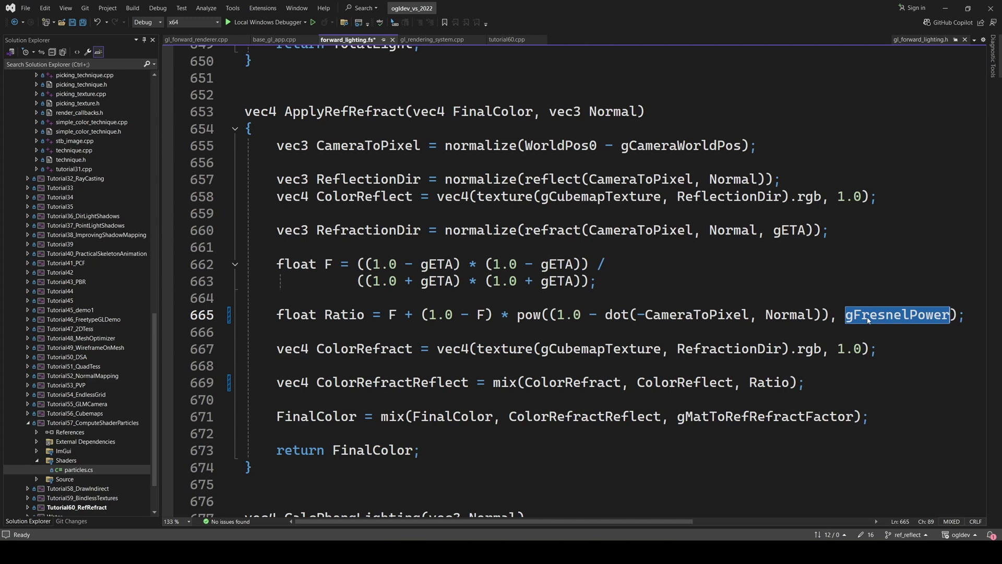
Highlight the mix of ColorRefract and ColorReflect by Ratio, then the FinalColor statement
click(502, 382)
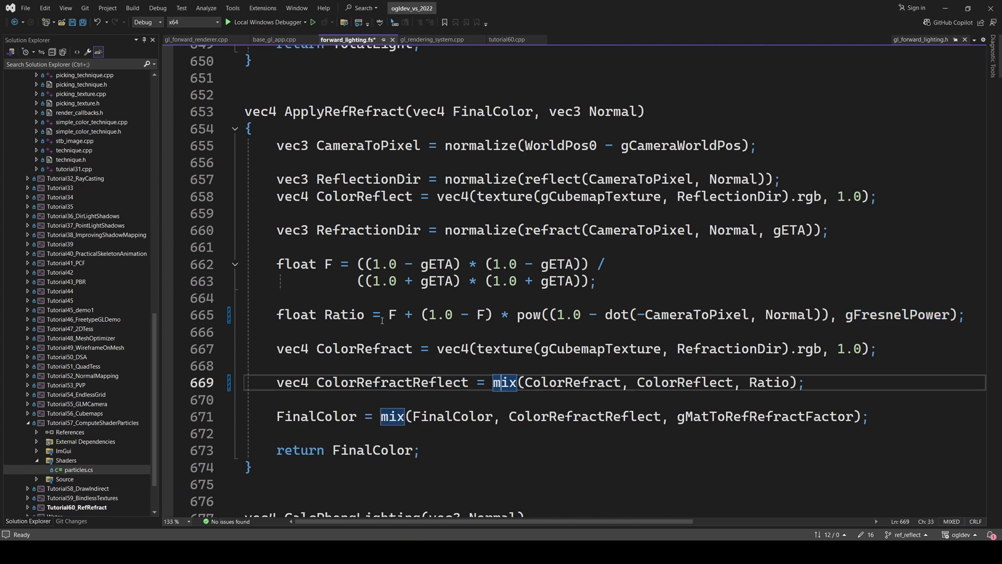
double_click(344, 313)
click(507, 385)
double_click(548, 383)
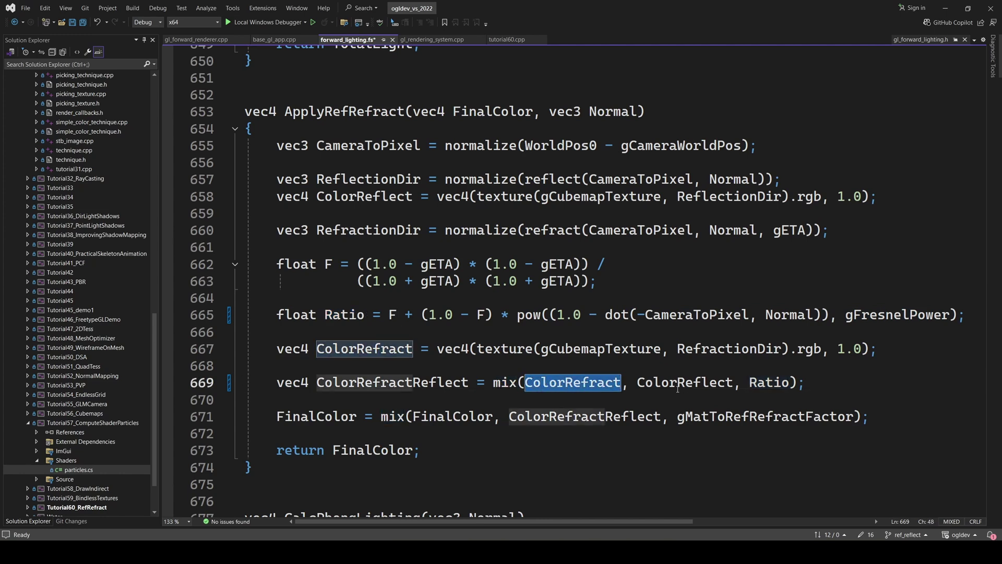
double_click(660, 382)
double_click(769, 382)
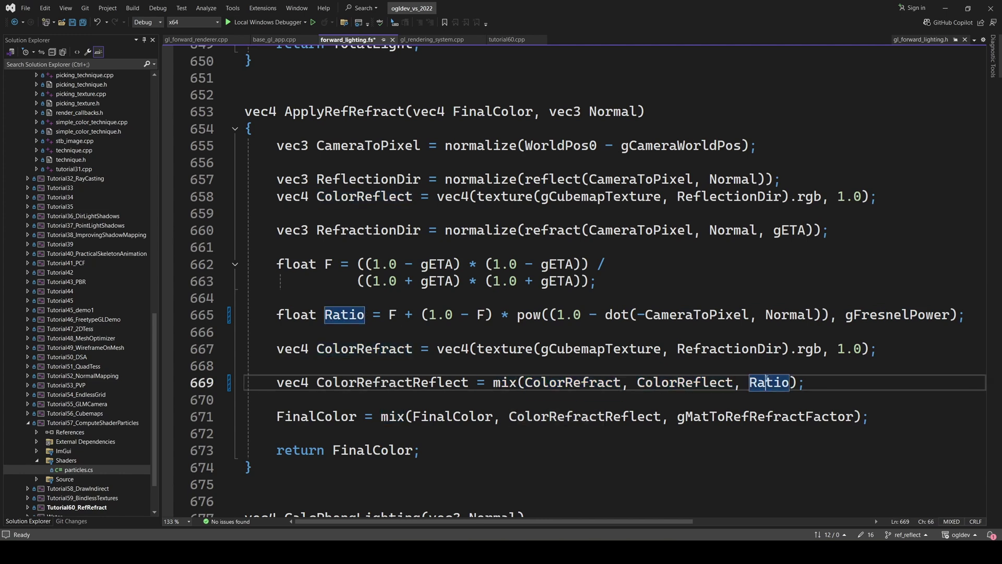
double_click(317, 416)
drag(317, 416, 692, 416)
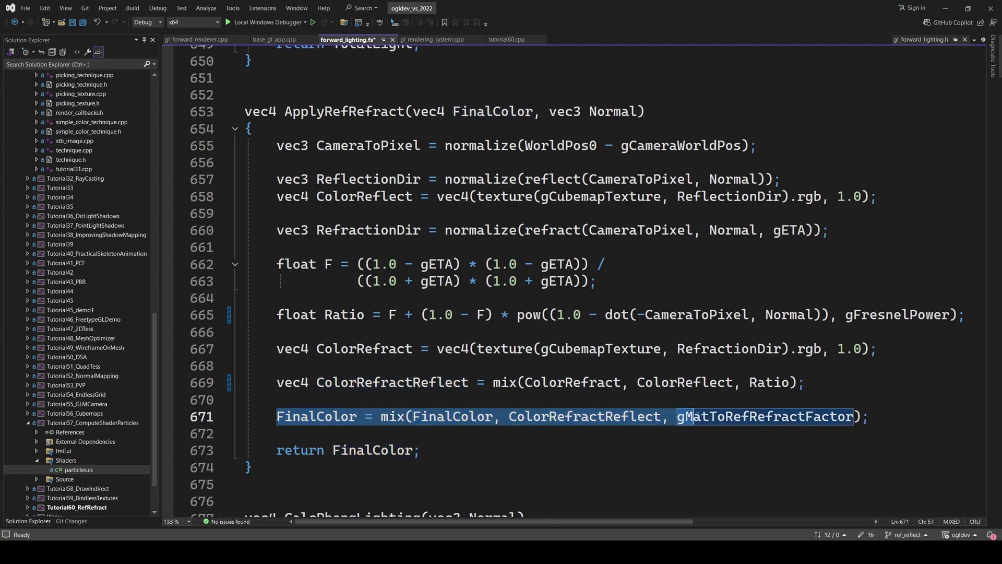
Relaunch Tutorial 60, nudge the refraction index, and raise Fresnel power above 1.0
click(459, 366)
key(F5)
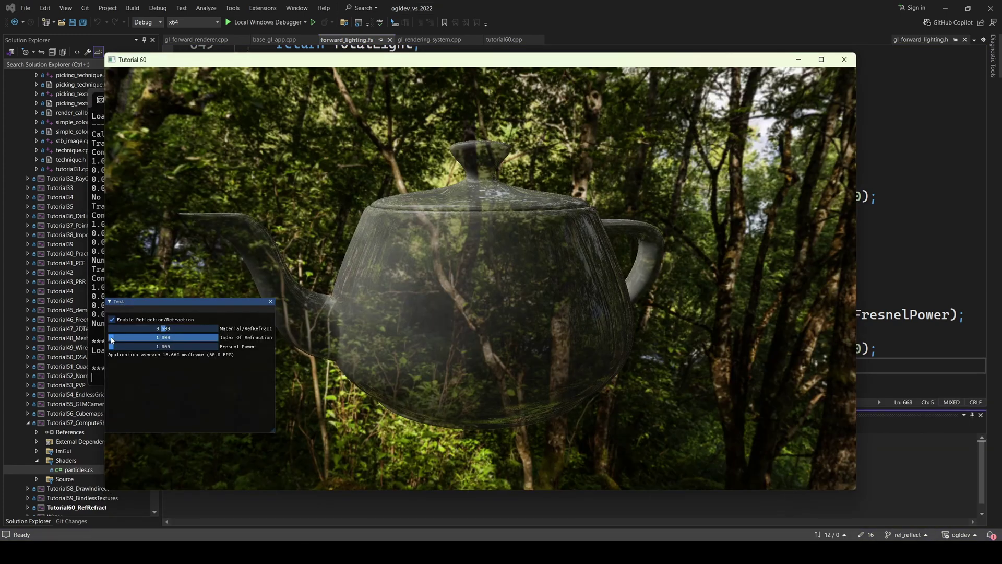
drag(125, 338, 123, 338)
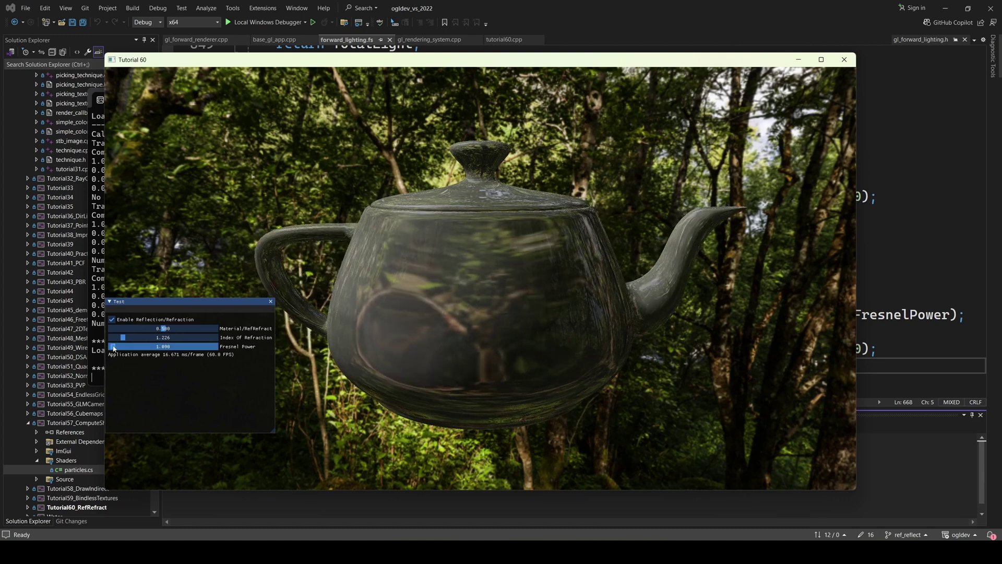
mouse_move(109, 348)
mouse_down()
mouse_move(139, 350)
mouse_move(111, 353)
mouse_move(129, 354)
mouse_up()
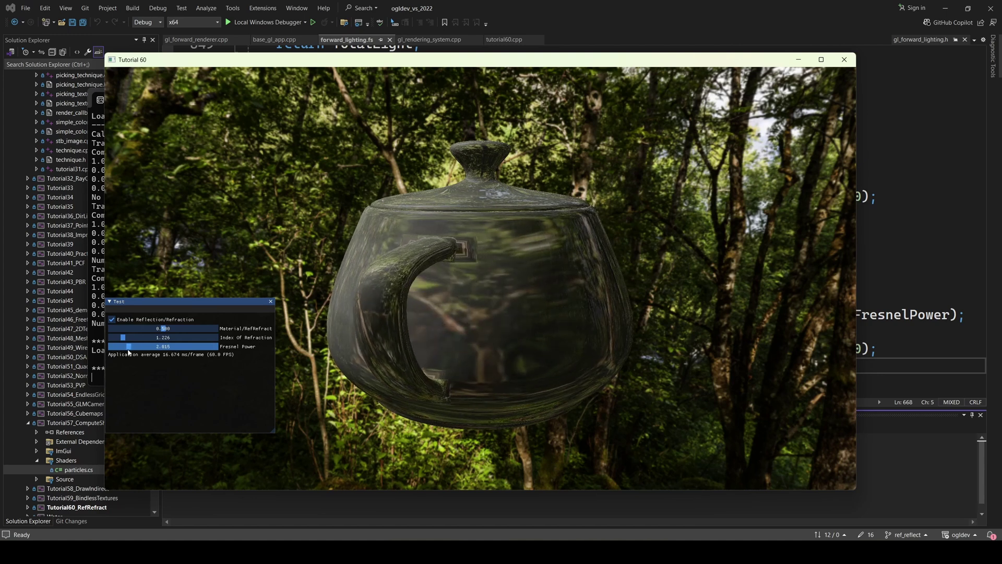